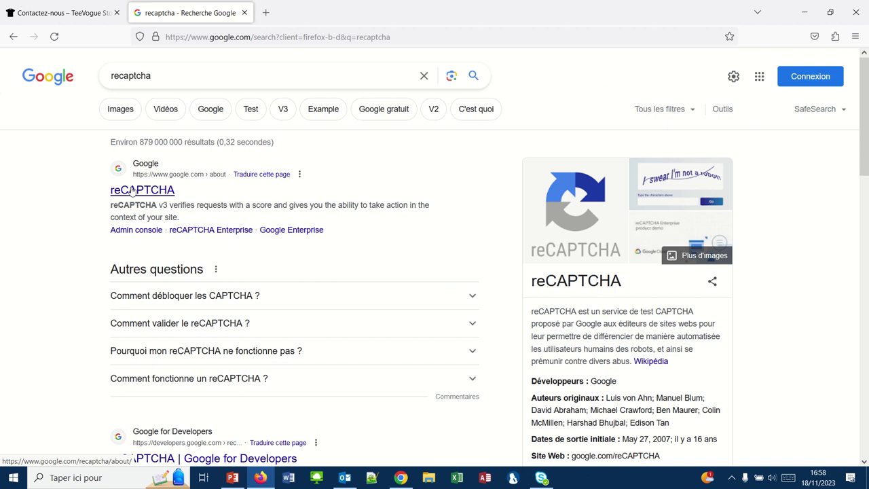
Open the Google reCAPTCHA page, decline translation, and go to the v3 Admin Console
{"action": "left_click", "coordinate": [131, 190]}
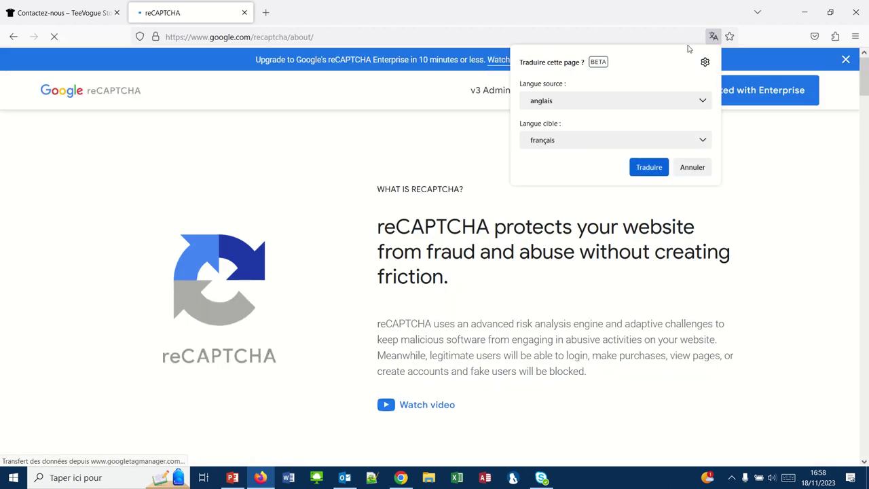
{"action": "left_click", "coordinate": [709, 167]}
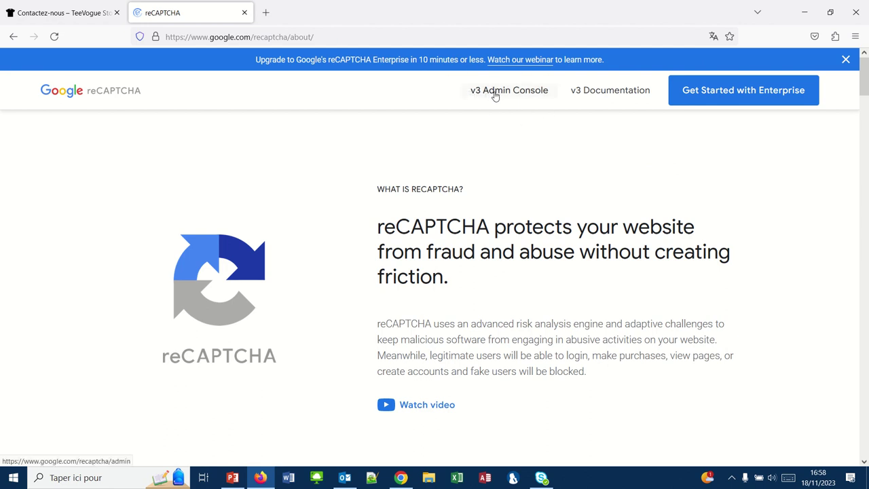
{"action": "left_click", "coordinate": [496, 95]}
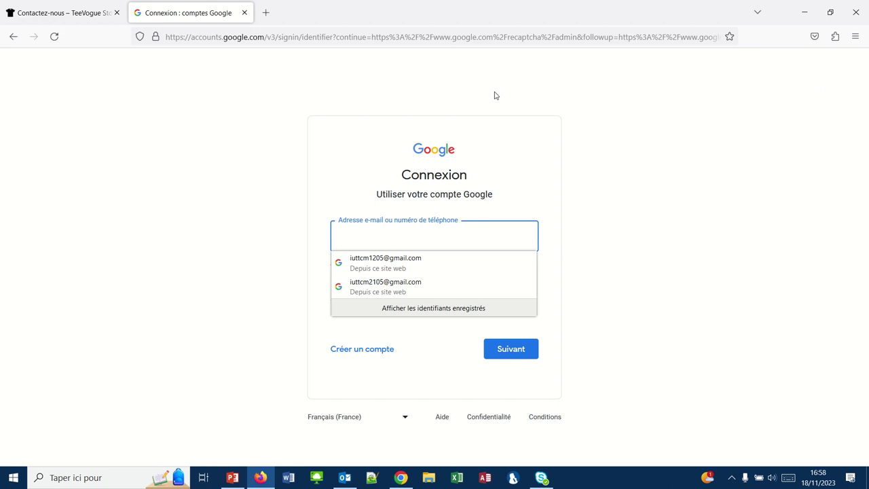
Sign in with the saved Google account by entering its password
{"action": "left_click", "coordinate": [355, 269]}
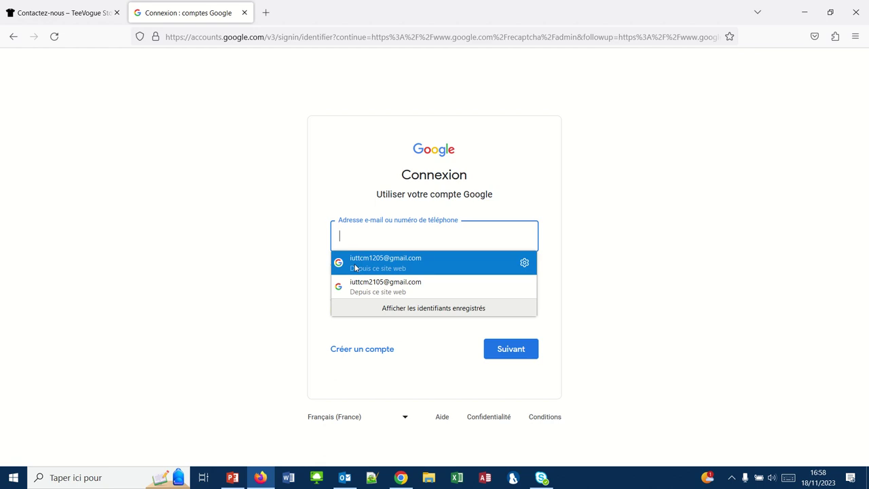
{"action": "left_click", "coordinate": [496, 357]}
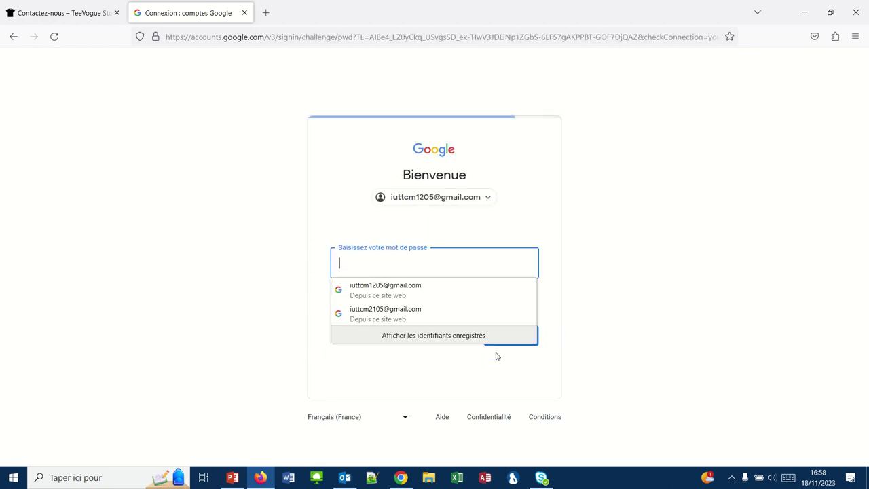
{"action": "type", "text": "*****"}
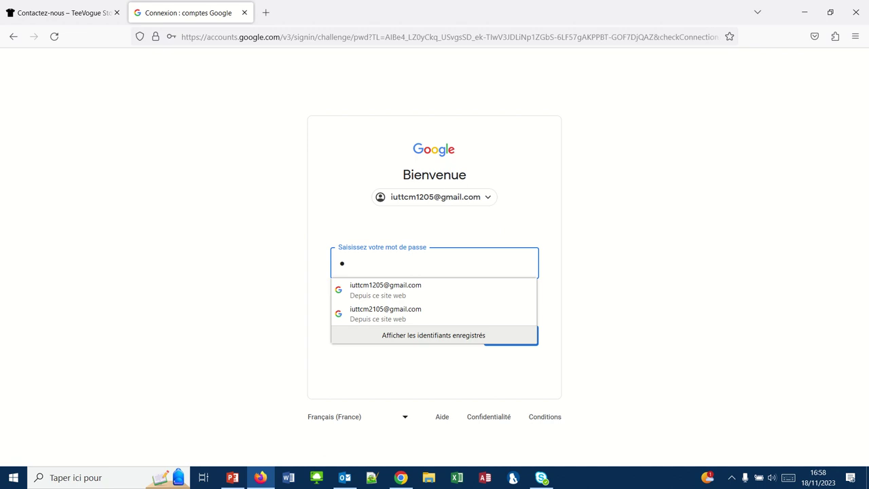
{"action": "type", "text": "*"}
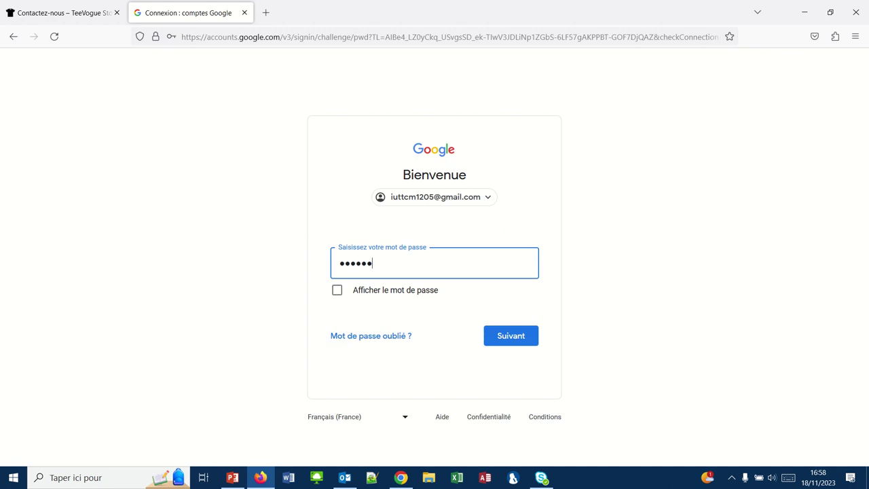
{"action": "key", "text": "BackSpace"}
{"action": "key", "text": "BackSpace"}
{"action": "key", "text": "BackSpace"}
{"action": "key", "text": "BackSpace"}
{"action": "key", "text": "BackSpace"}
{"action": "key", "text": "BackSpace"}
{"action": "type", "text": "*********"}
{"action": "key", "text": "Return"}
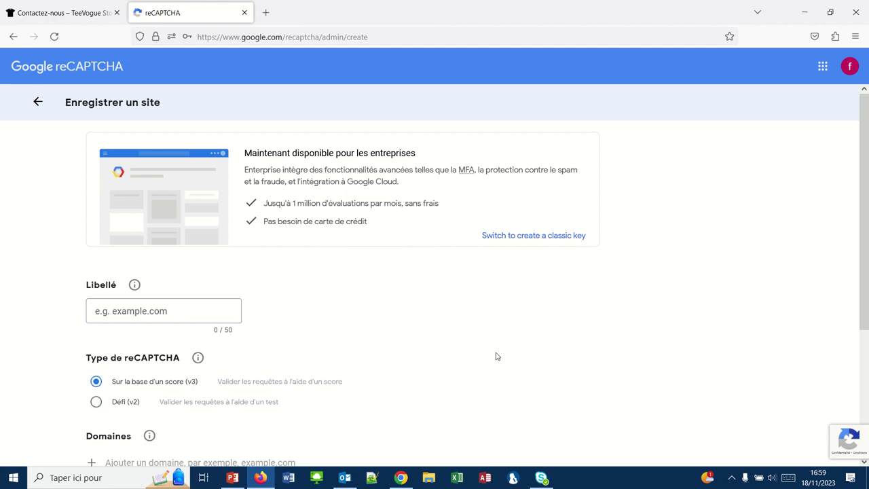
Enter the site's full domain name as the Libellé, keeping score-based v3
{"action": "left_click", "coordinate": [110, 314]}
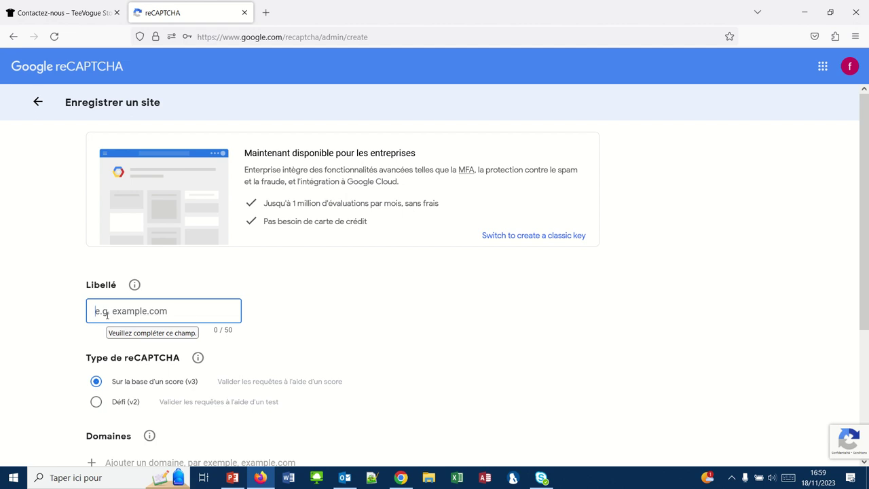
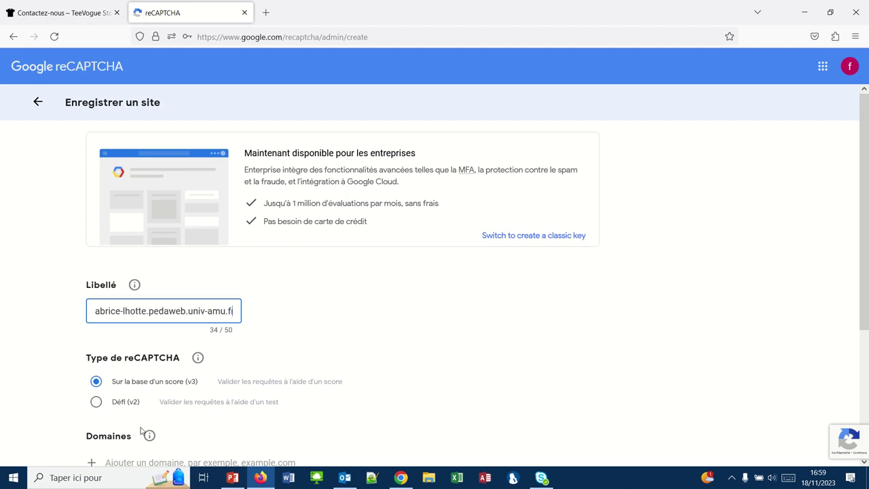
{"action": "scroll", "coordinate": [351, 405], "scroll_direction": "down", "scroll_amount": 2}
Add pedaweb.univ-amu.fr as an allowed domain
{"action": "scroll", "coordinate": [351, 405], "scroll_direction": "down", "scroll_amount": 2}
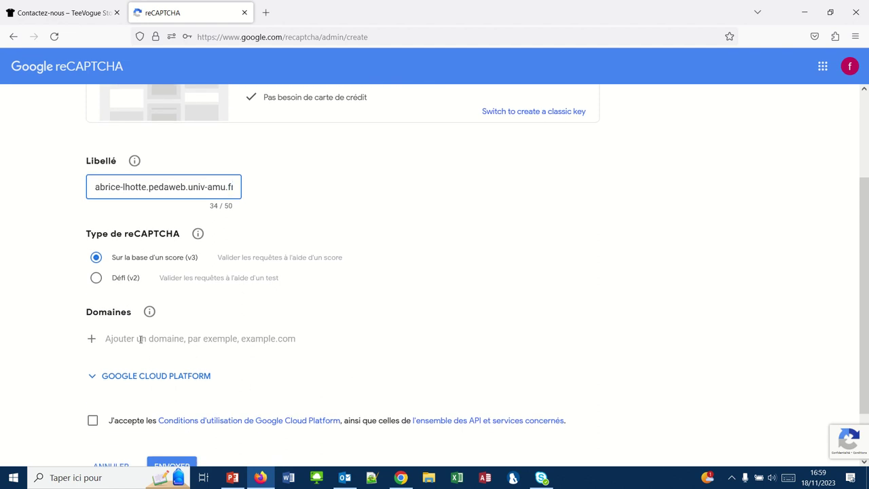
{"action": "left_click", "coordinate": [92, 341]}
{"action": "left_click", "coordinate": [116, 339]}
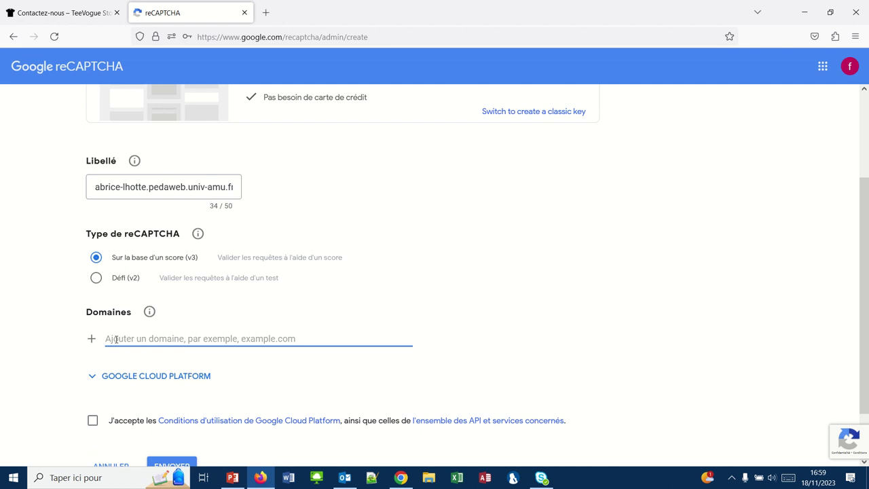
{"action": "type", "text": "peda"}
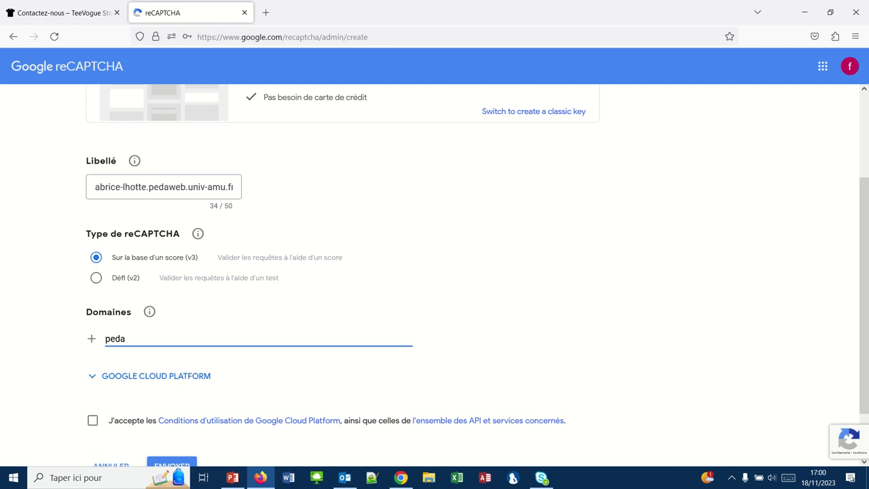
{"action": "type", "text": "web.univ-amu.fr"}
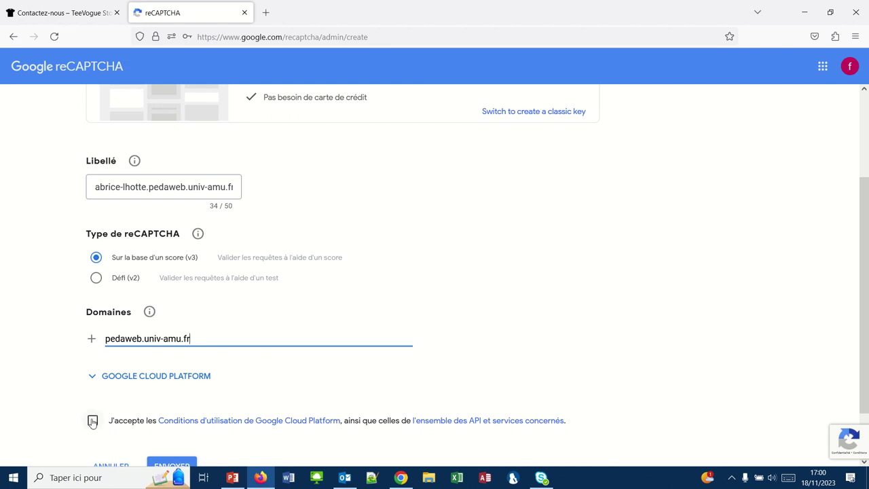
Accept the Google Cloud Platform terms and submit the site registration
{"action": "scroll", "coordinate": [68, 416], "scroll_direction": "down", "scroll_amount": 1}
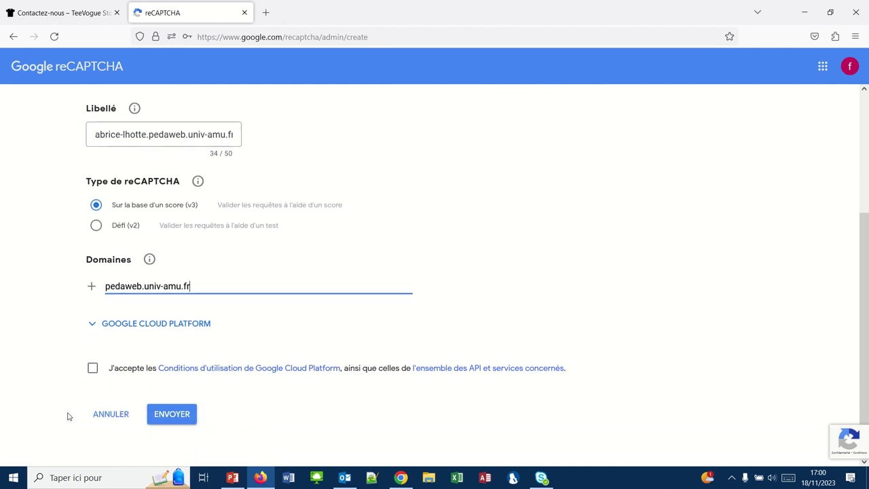
{"action": "left_click", "coordinate": [92, 367]}
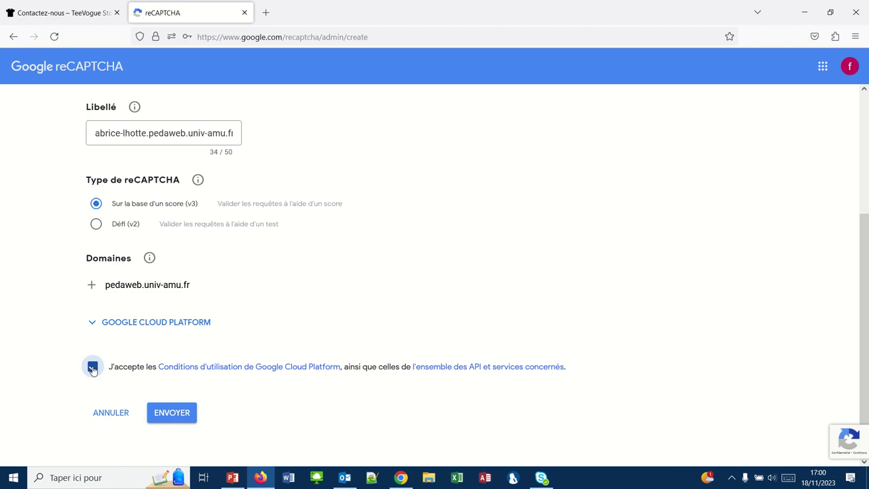
{"action": "left_click", "coordinate": [168, 413]}
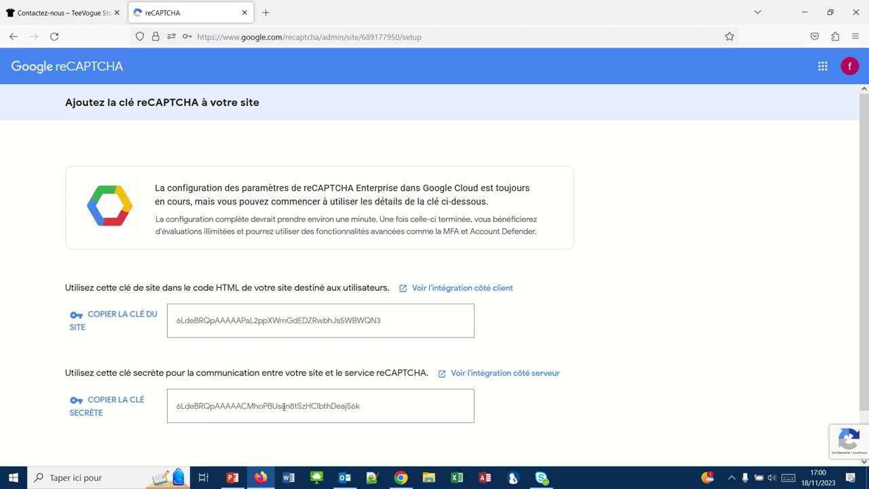
Once the keys page appears, switch to the Chrome window
{"action": "left_click", "coordinate": [400, 478]}
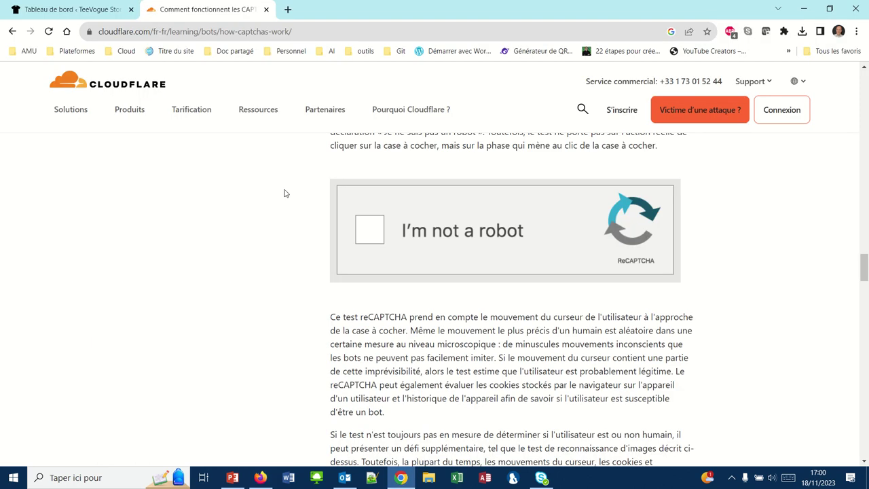
Switch to the 'Tableau de bord' tab showing the WordPress dashboard
{"action": "left_click", "coordinate": [64, 12]}
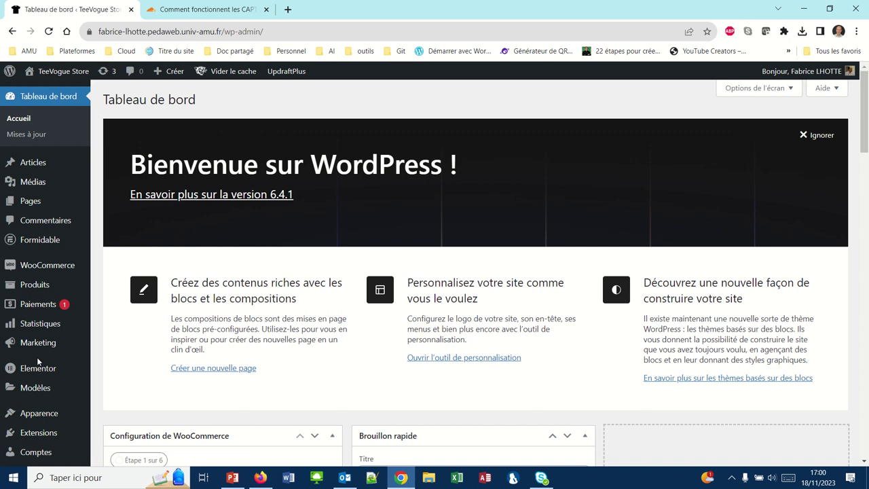
Open the Contact form in Formidable to inspect its Captcha field, then return to the forms list
{"action": "left_click", "coordinate": [38, 244]}
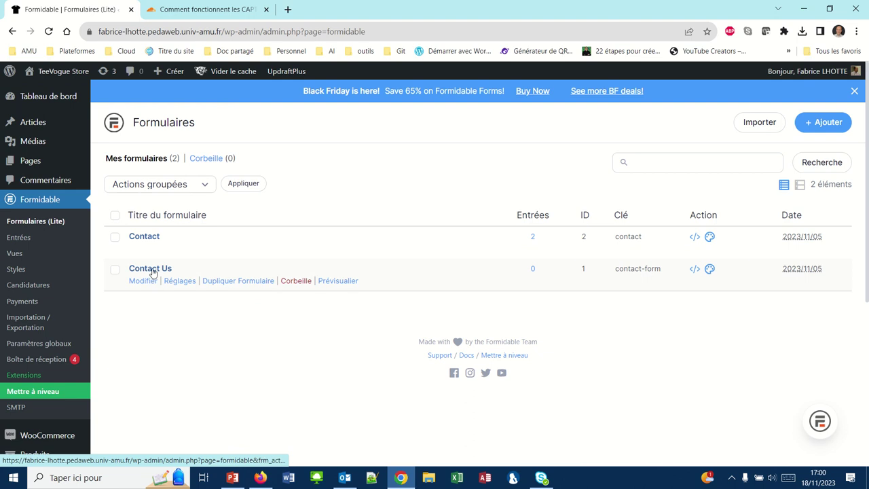
{"action": "mouse_move", "coordinate": [145, 240]}
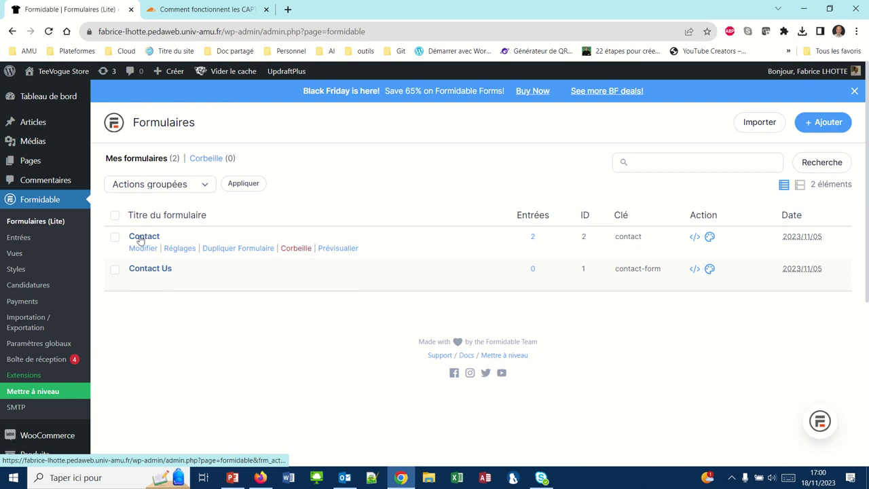
{"action": "left_click", "coordinate": [143, 238]}
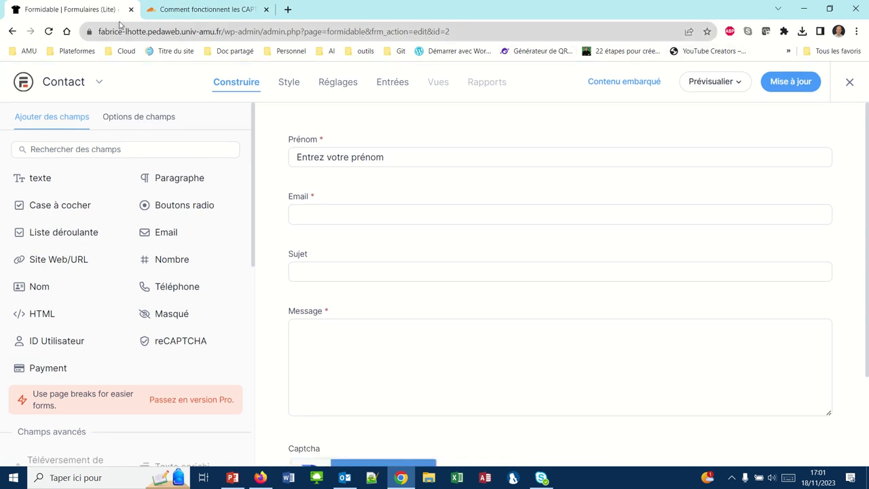
{"action": "left_click", "coordinate": [12, 31]}
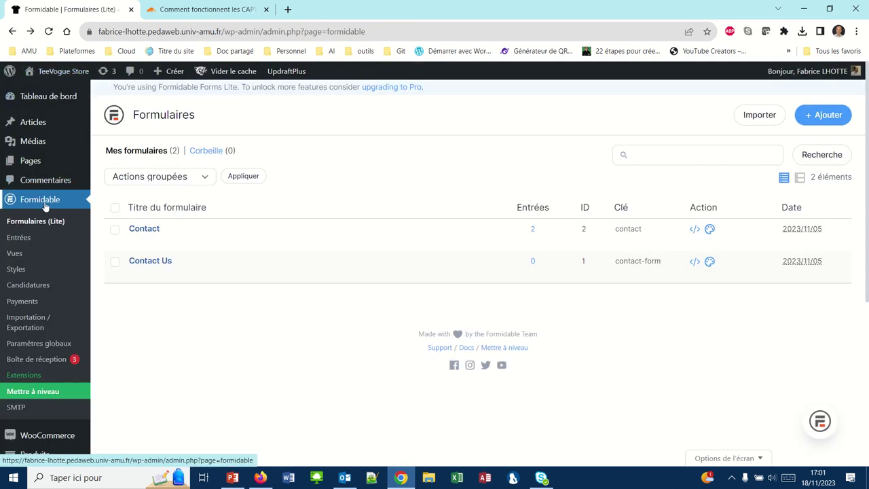
Show the Captcha section of Formidable's global settings
{"action": "left_click", "coordinate": [31, 345]}
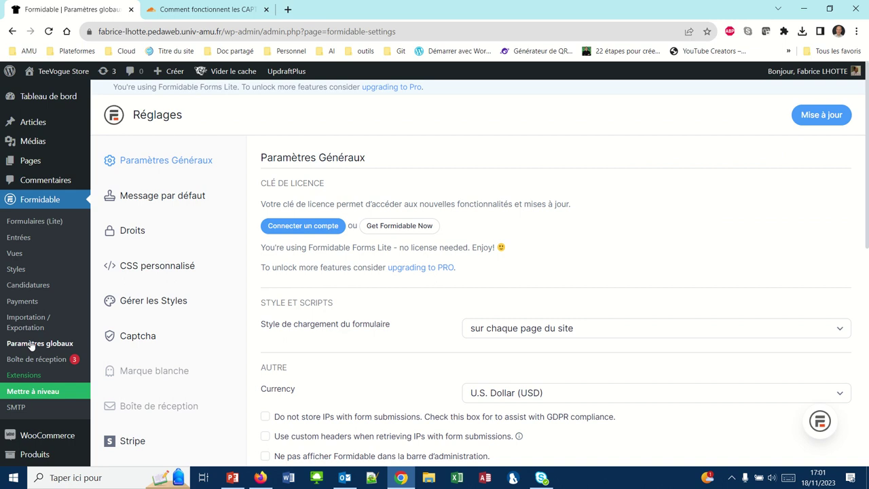
{"action": "left_click", "coordinate": [133, 338]}
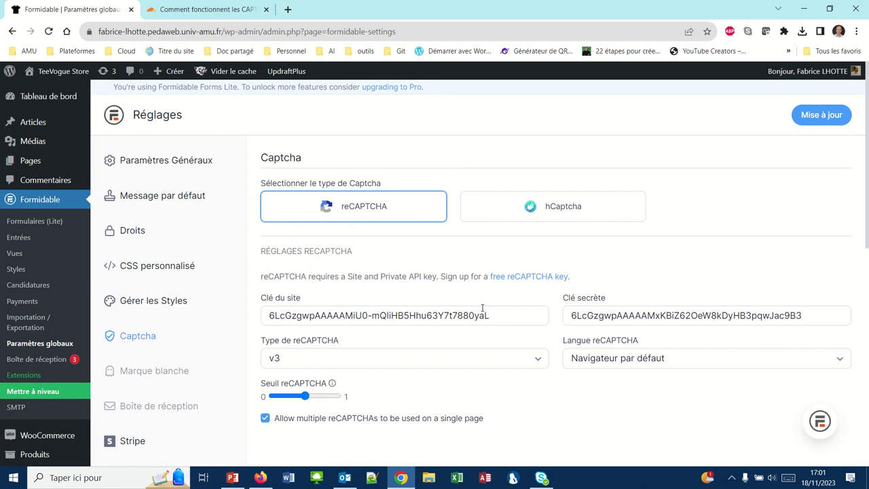
Delete the old site key and secret key from the Captcha settings
{"action": "left_click_drag", "start_coordinate": [498, 315], "coordinate": [194, 304]}
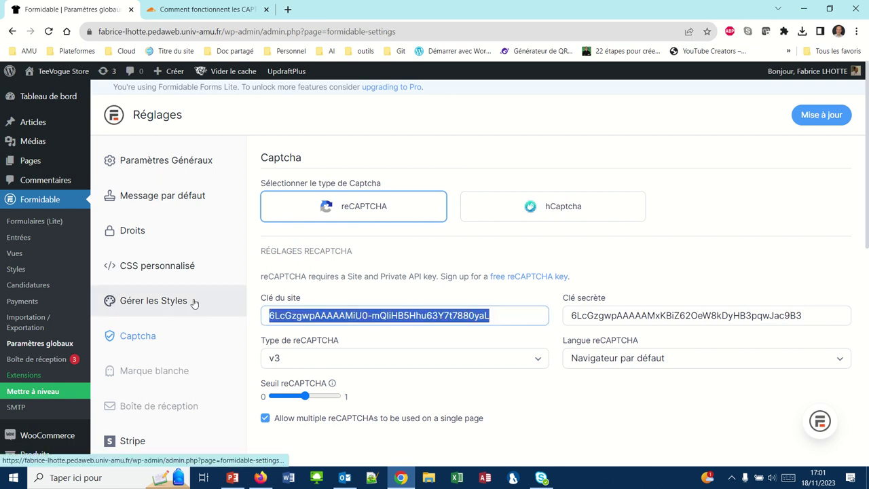
{"action": "key", "text": "BackSpace"}
{"action": "left_click_drag", "start_coordinate": [805, 315], "coordinate": [472, 320]}
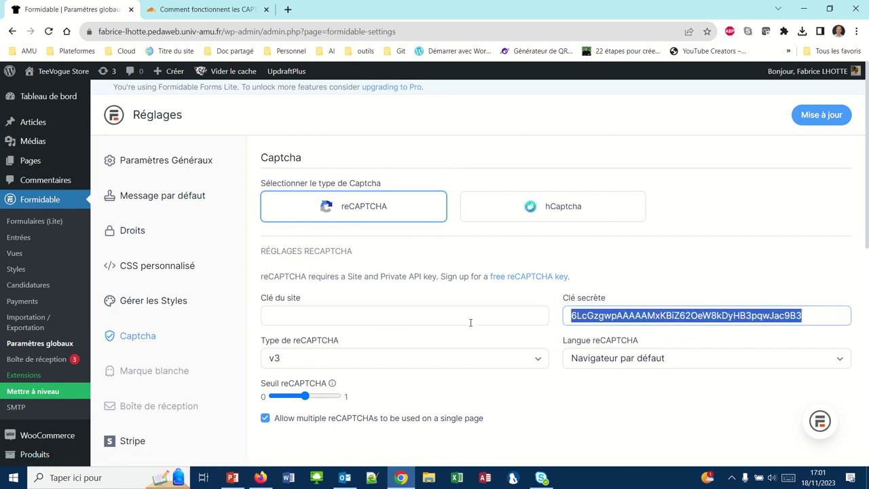
{"action": "key", "text": "BackSpace"}
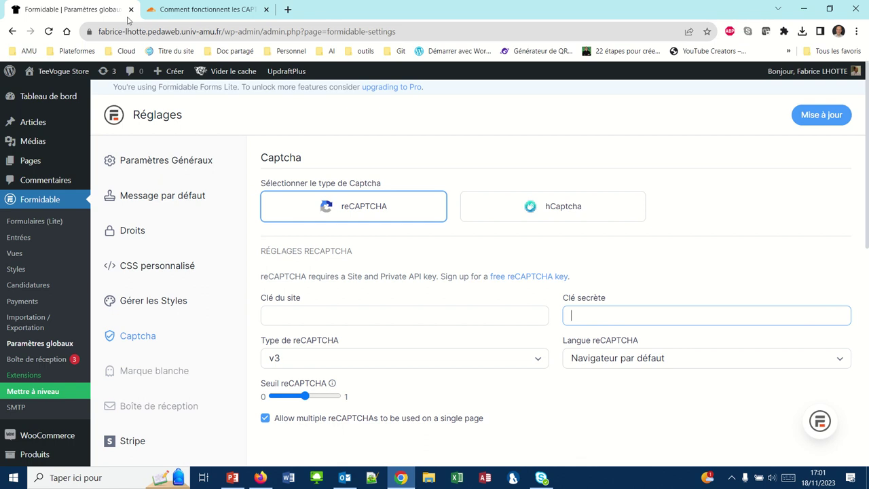
Bring the Google reCAPTCHA keys page to the front
{"action": "left_click", "coordinate": [158, 10]}
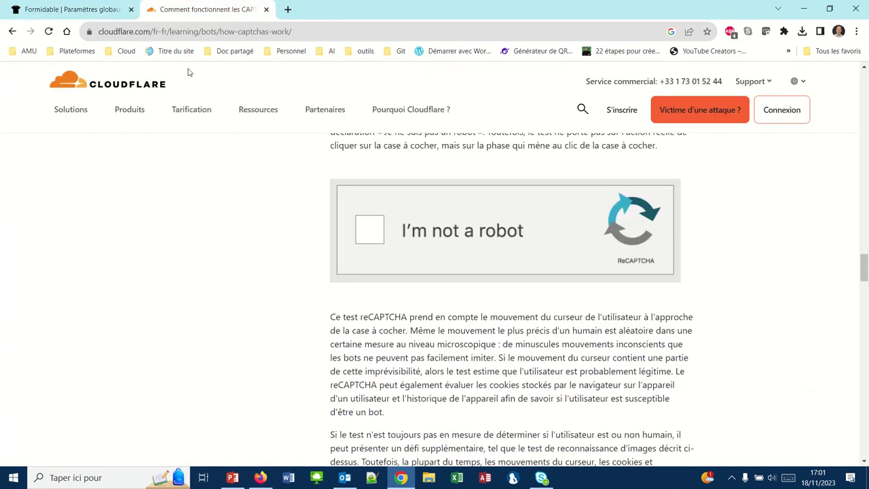
{"action": "left_click", "coordinate": [126, 12]}
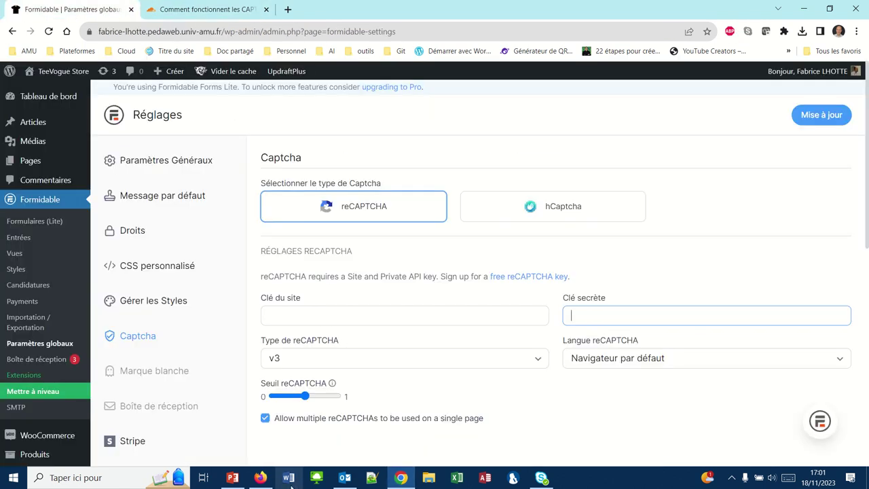
{"action": "left_click", "coordinate": [262, 478]}
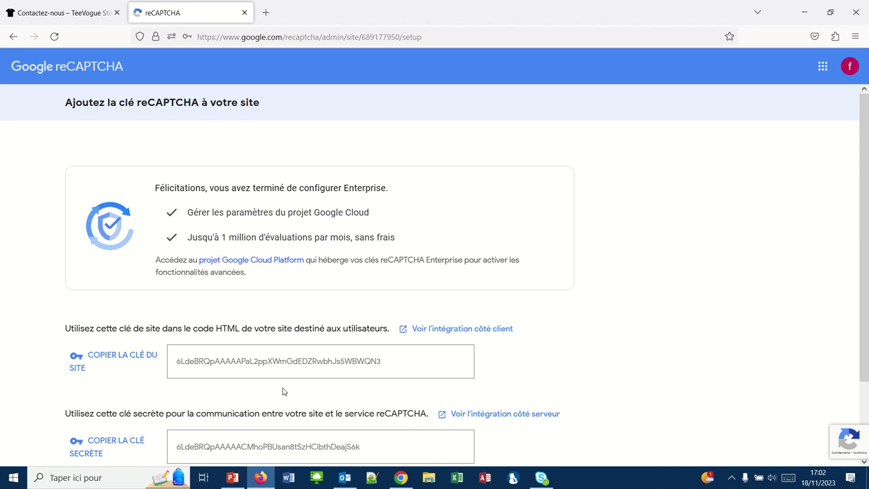
Copy the new reCAPTCHA site key into Formidable's Clé du site field
{"action": "left_click", "coordinate": [78, 362]}
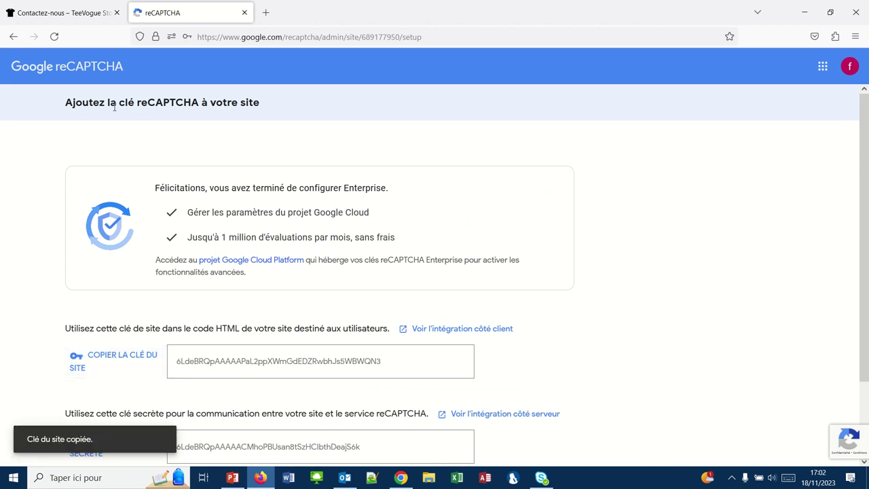
{"action": "left_click", "coordinate": [263, 481]}
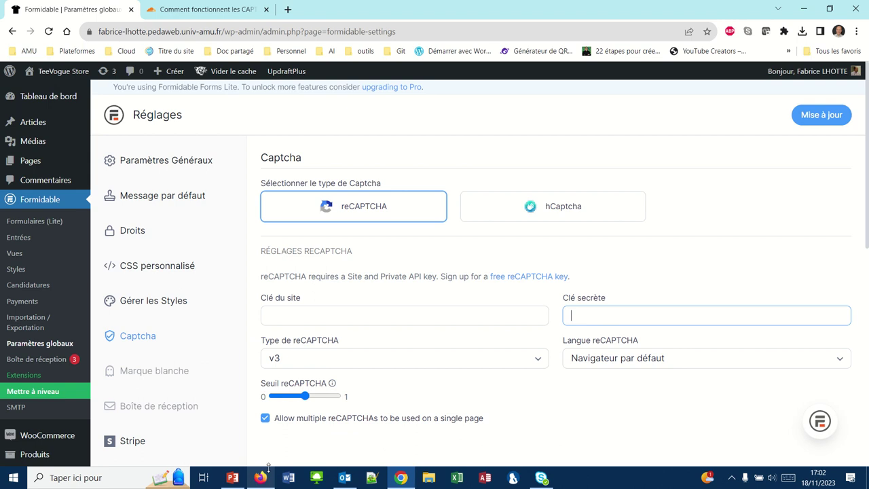
{"action": "left_click", "coordinate": [269, 314]}
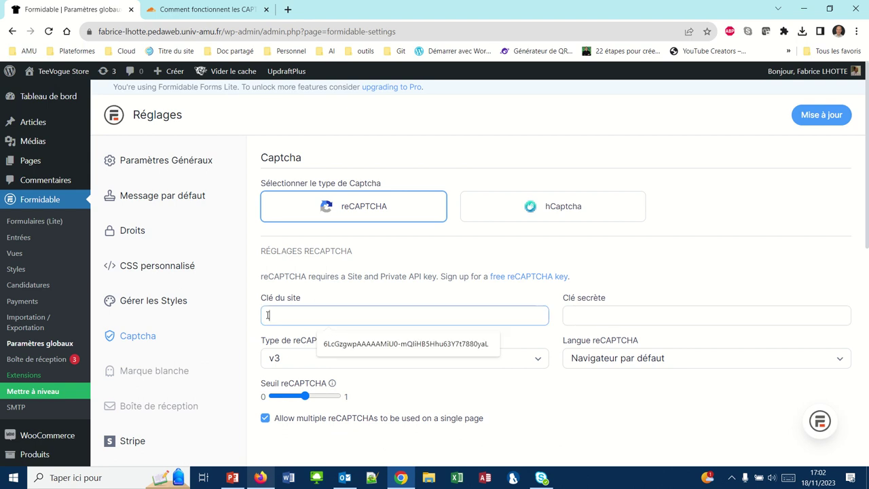
{"action": "key", "text": "ctrl+v"}
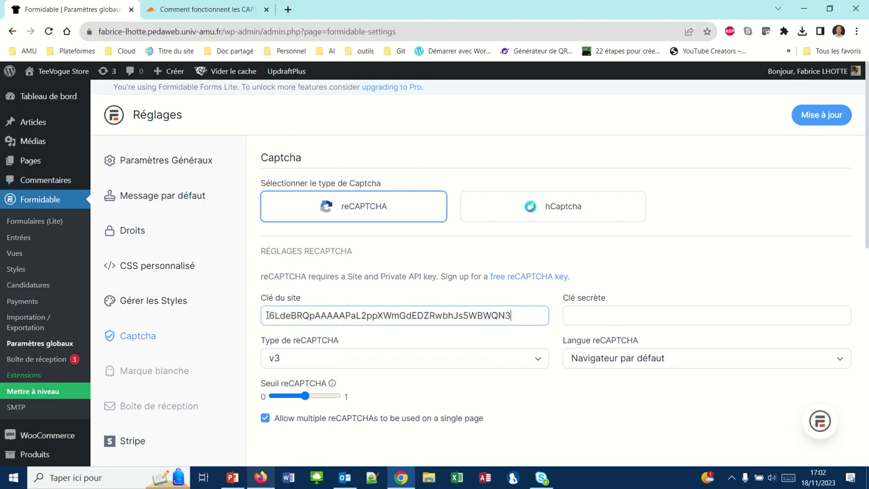
Copy the new reCAPTCHA secret key into the Clé secrète field
{"action": "left_click", "coordinate": [210, 10]}
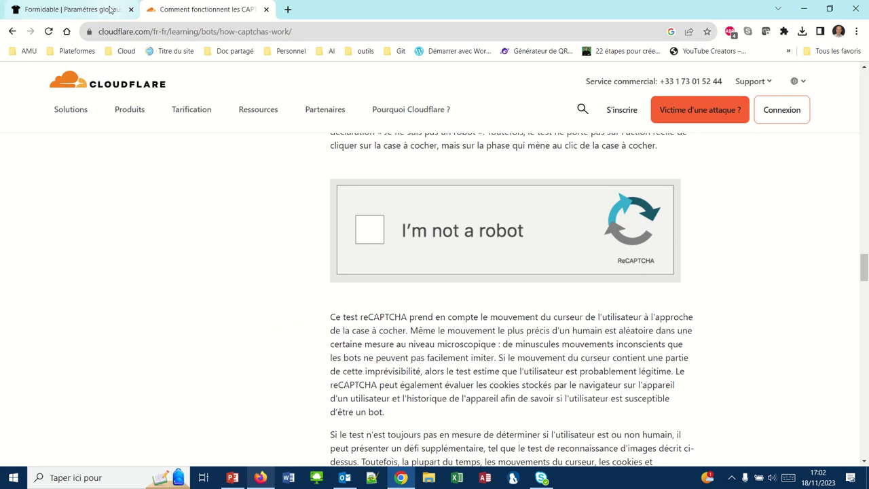
{"action": "left_click", "coordinate": [112, 10]}
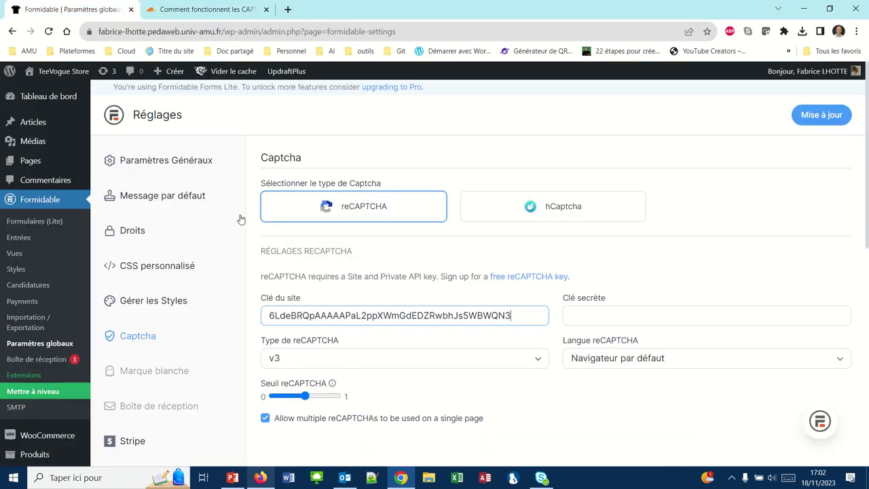
{"action": "left_click", "coordinate": [262, 477]}
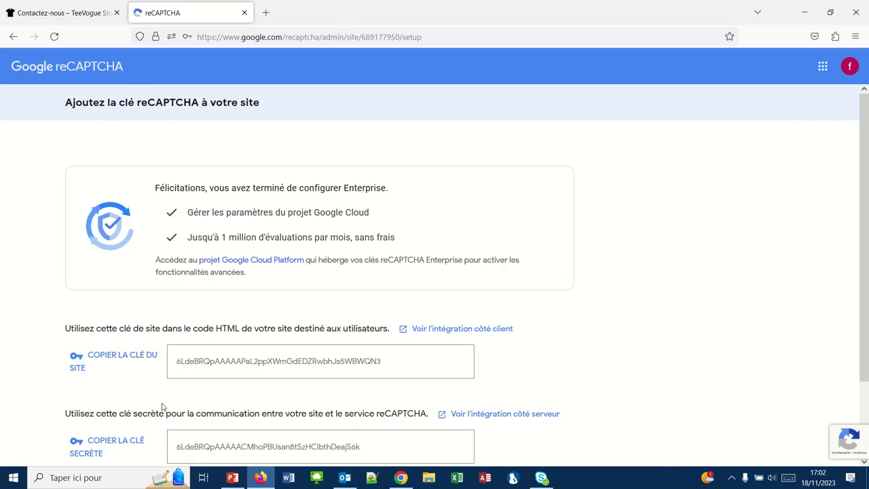
{"action": "left_click", "coordinate": [105, 442]}
{"action": "left_click", "coordinate": [401, 477]}
{"action": "left_click", "coordinate": [579, 315]}
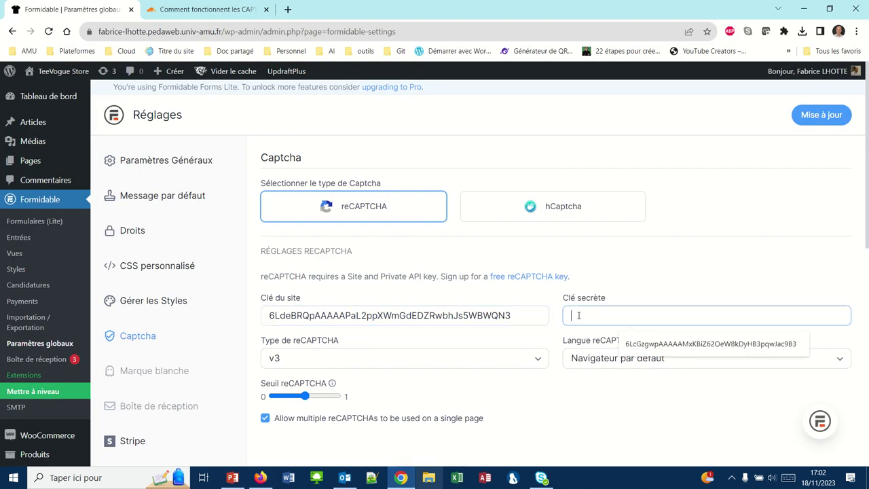
{"action": "key", "text": "ctrl+v"}
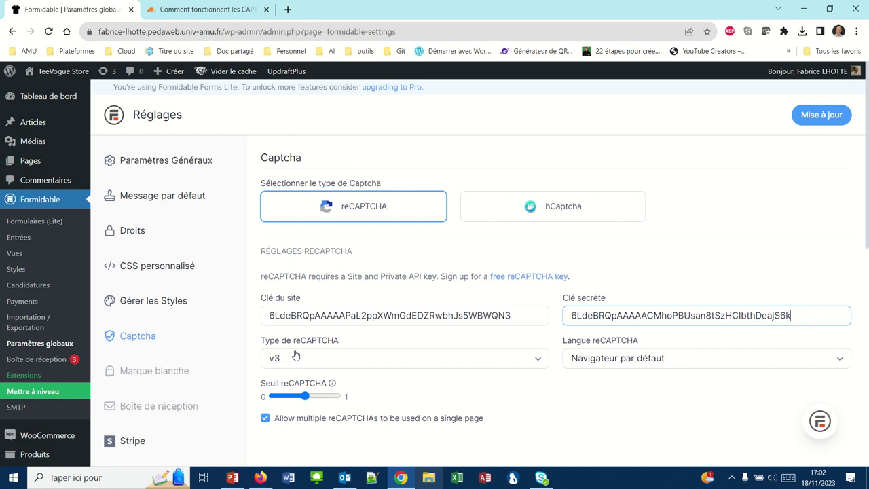
Save the Captcha settings with Mise à jour and go to the forms list
{"action": "scroll", "coordinate": [295, 355], "scroll_direction": "down", "scroll_amount": 5}
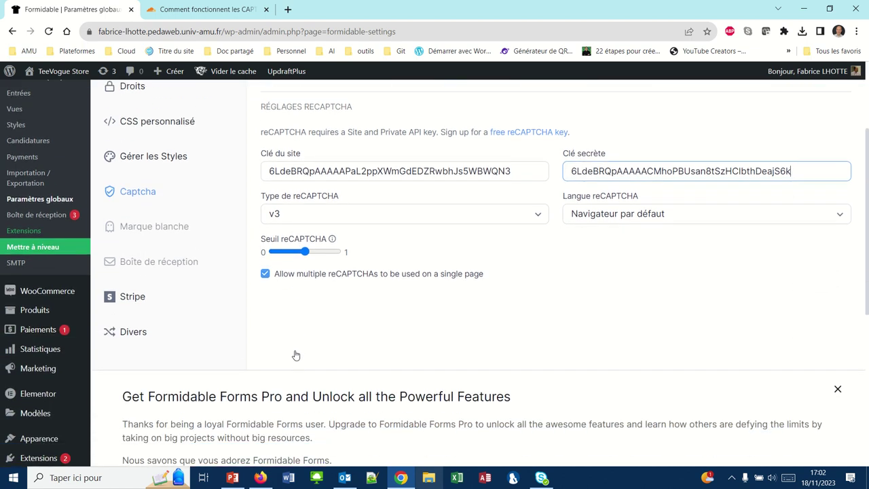
{"action": "scroll", "coordinate": [295, 355], "scroll_direction": "up", "scroll_amount": 6}
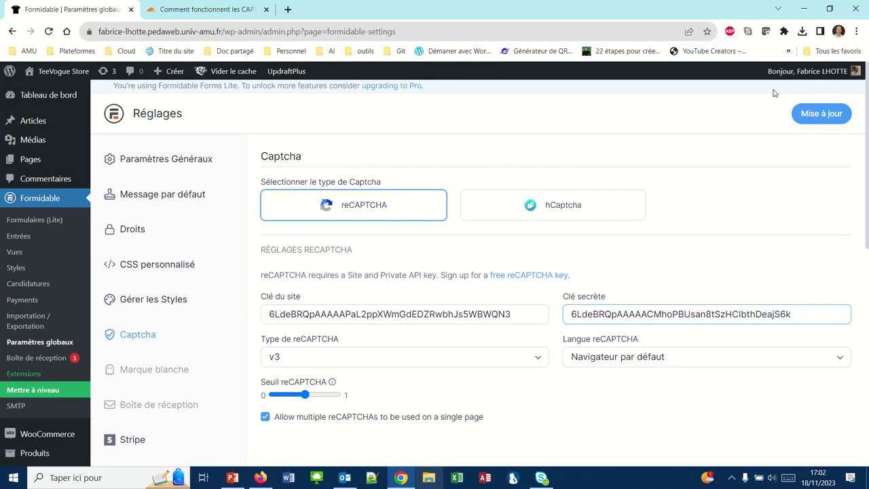
{"action": "left_click", "coordinate": [821, 113]}
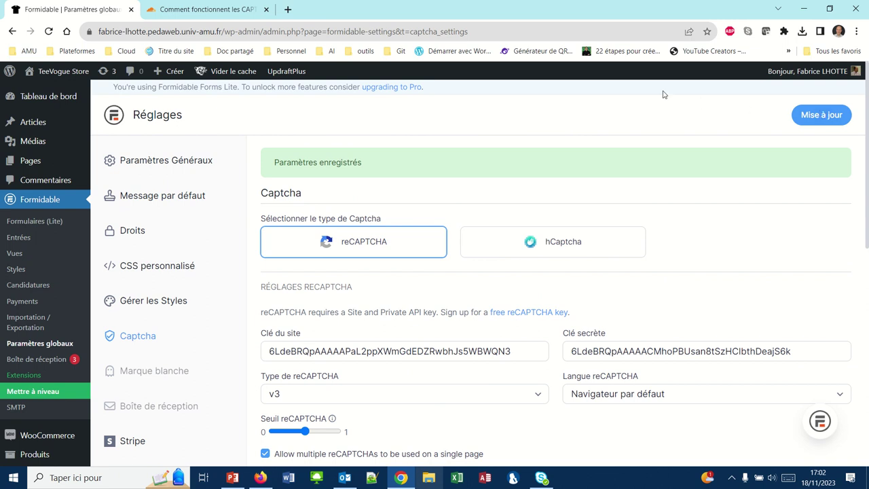
{"action": "left_click", "coordinate": [33, 205]}
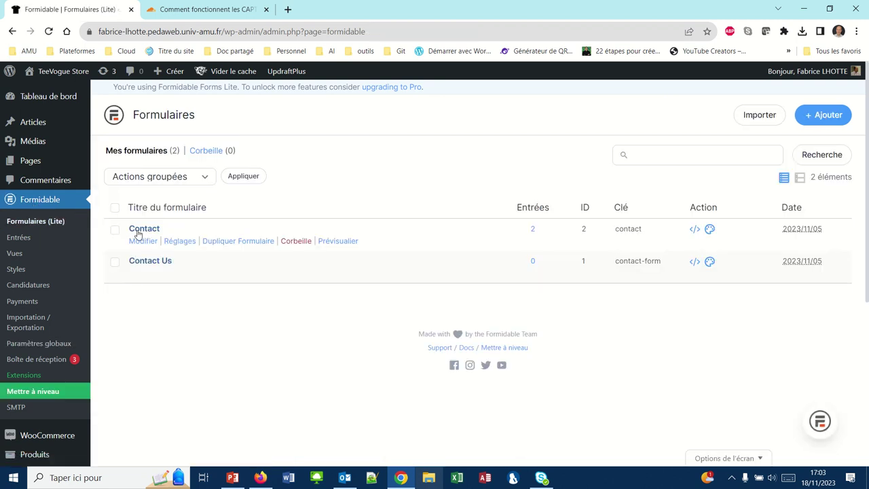
Open the Contact form and drop a reCAPTCHA field beside the existing Captcha
{"action": "left_click", "coordinate": [138, 232]}
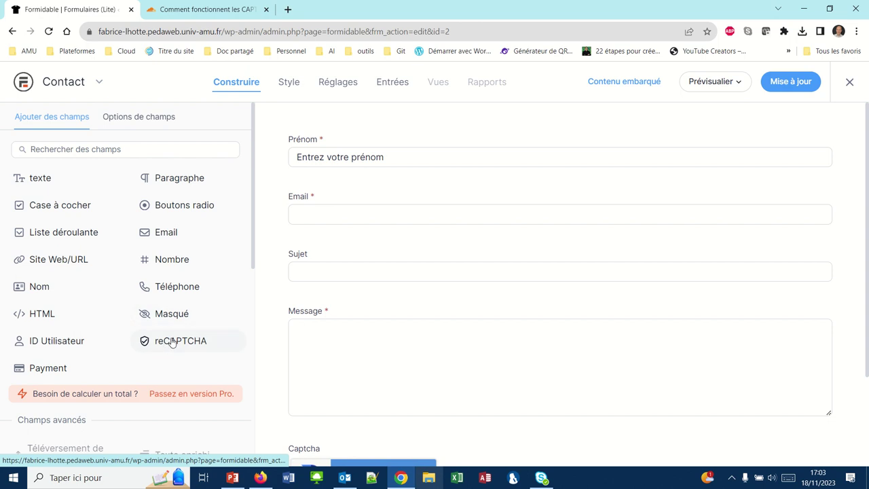
{"action": "left_click_drag", "start_coordinate": [172, 342], "coordinate": [366, 360]}
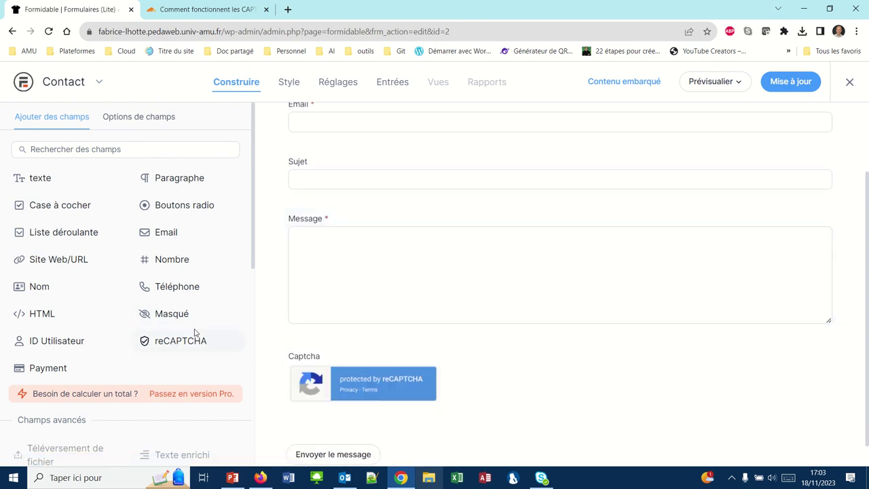
{"action": "left_click_drag", "start_coordinate": [180, 343], "coordinate": [398, 375]}
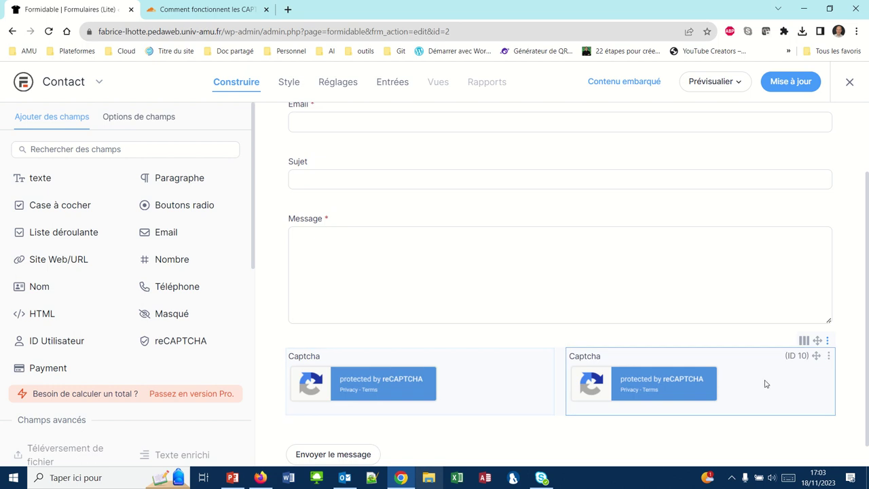
Delete both the duplicate and the old Captcha fields, confirming each with Valider
{"action": "left_click", "coordinate": [827, 356]}
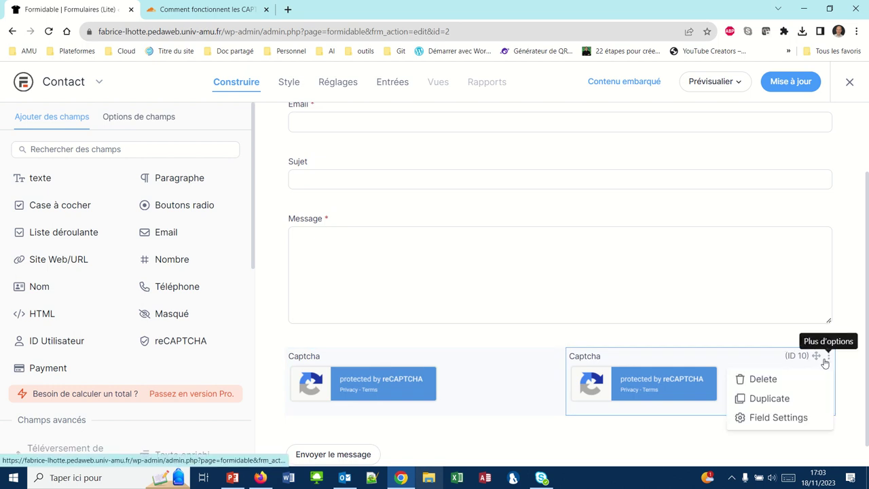
{"action": "left_click", "coordinate": [753, 379]}
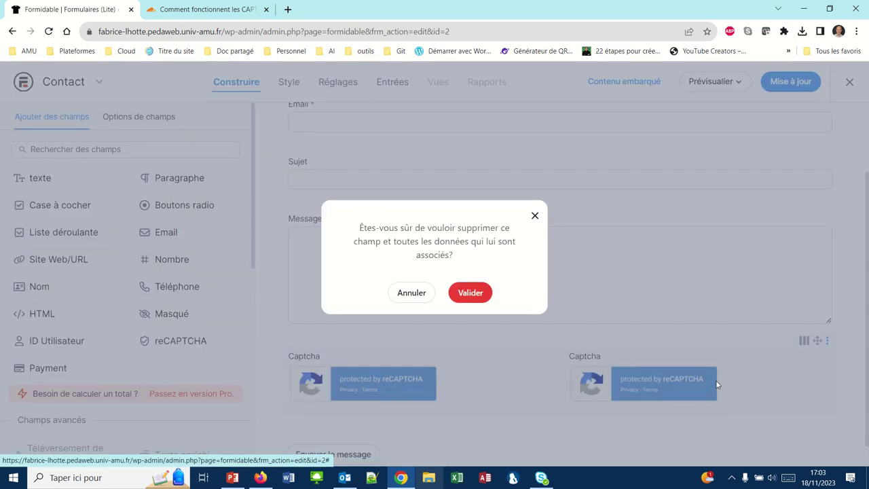
{"action": "left_click", "coordinate": [463, 292]}
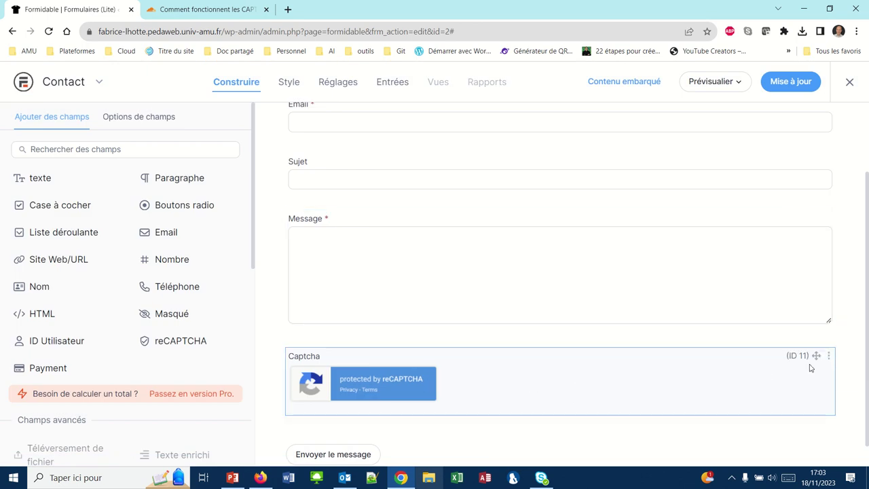
{"action": "left_click", "coordinate": [828, 355]}
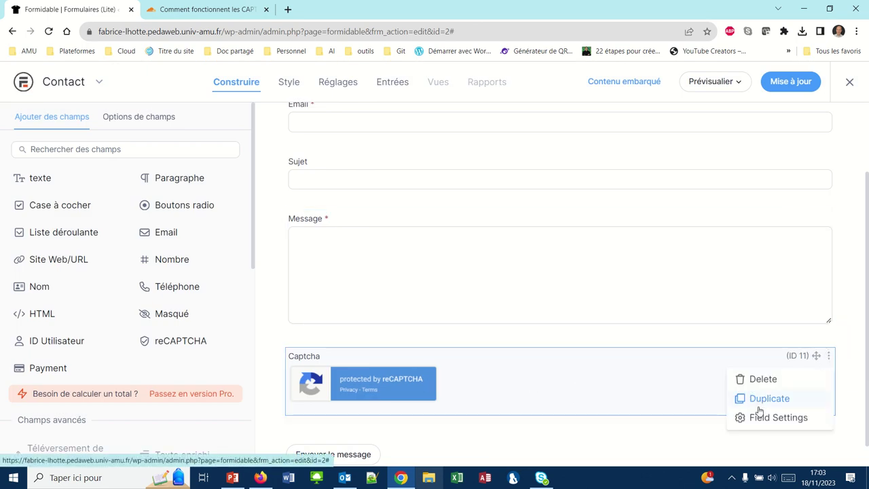
{"action": "left_click", "coordinate": [754, 378]}
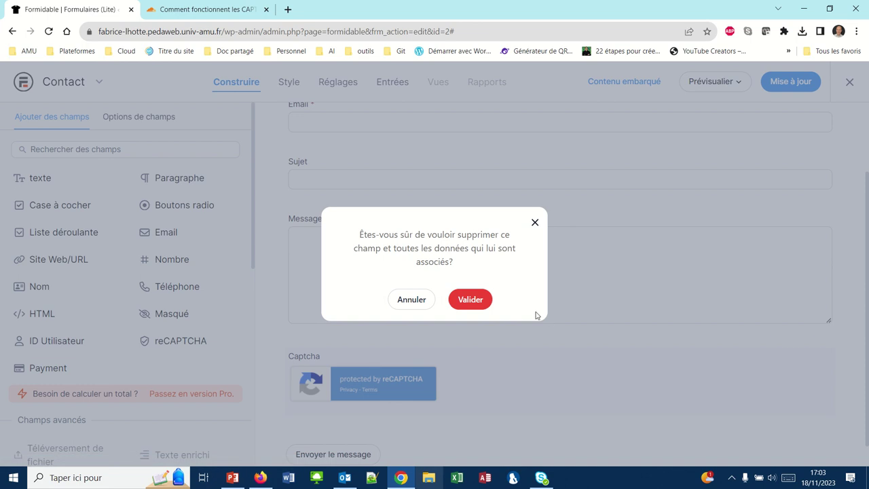
{"action": "left_click", "coordinate": [476, 303]}
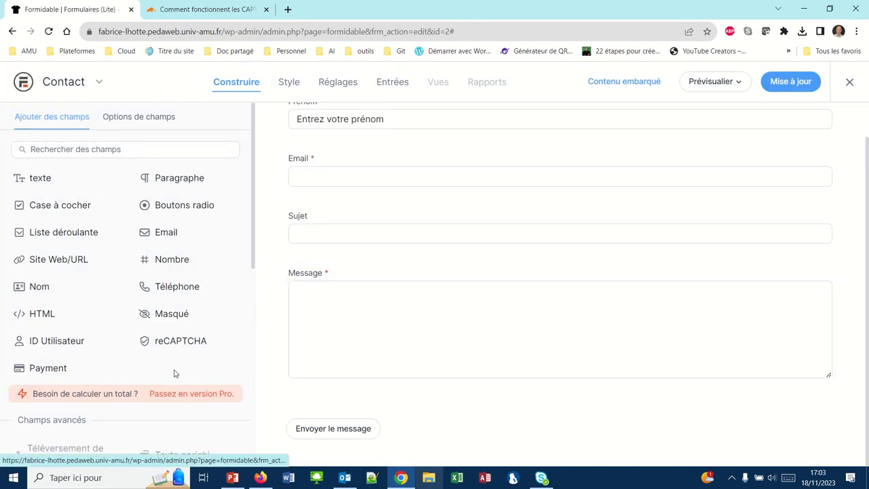
Place a reCAPTCHA field just above the send button and save the Contact form with Mise à jour
{"action": "left_click_drag", "start_coordinate": [182, 341], "coordinate": [385, 407]}
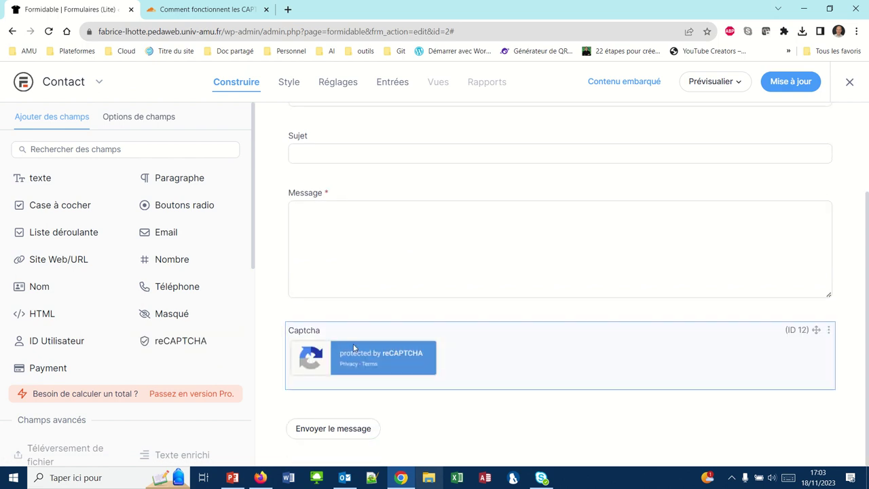
{"action": "left_click_drag", "start_coordinate": [446, 419], "coordinate": [393, 369]}
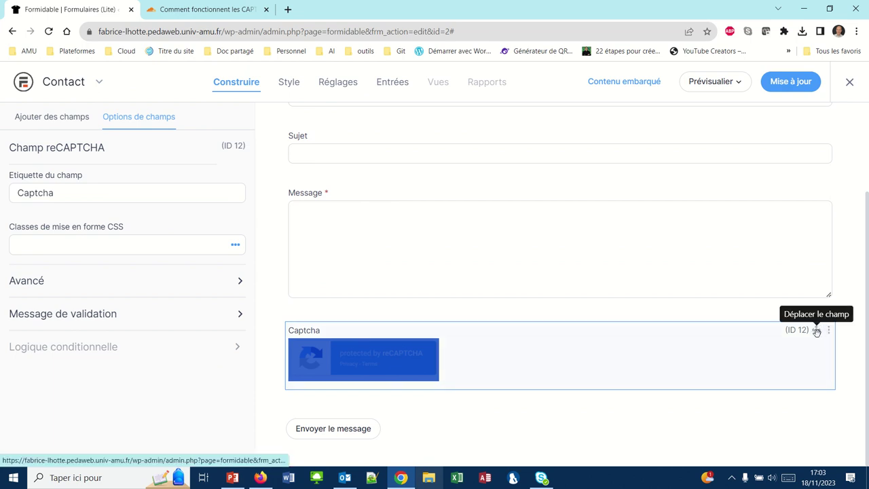
{"action": "left_click_drag", "start_coordinate": [815, 331], "coordinate": [486, 379]}
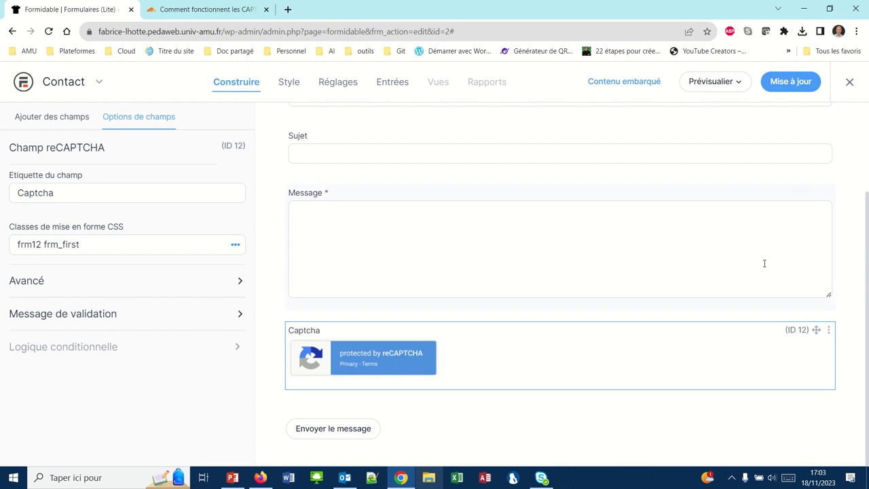
{"action": "left_click", "coordinate": [785, 81]}
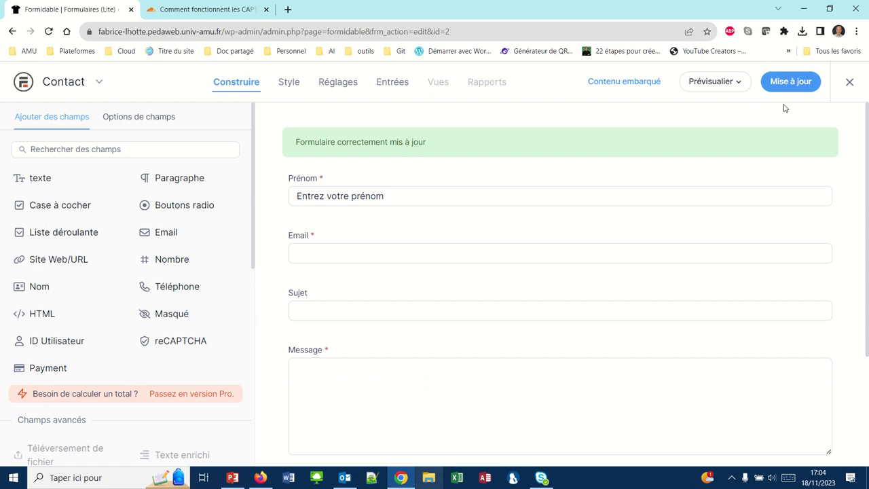
{"action": "left_click", "coordinate": [260, 477]}
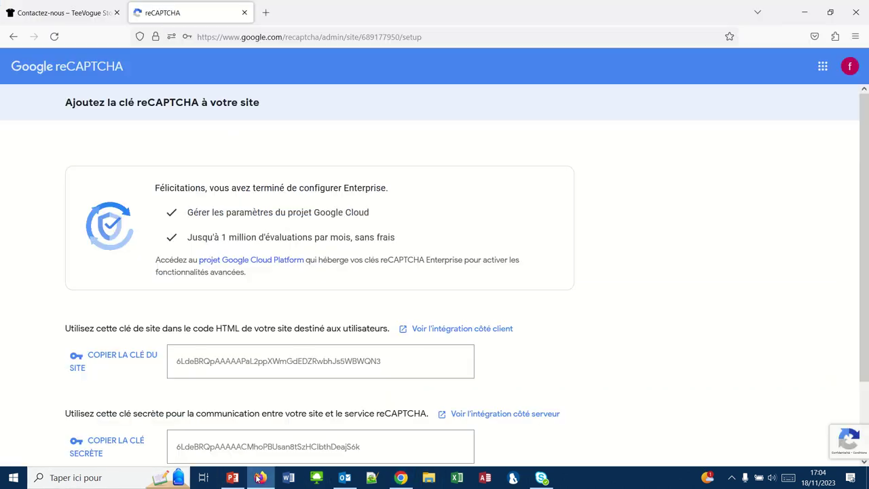
Reload the live Contactez-nous tab and scroll through the updated contact form
{"action": "left_click", "coordinate": [67, 18]}
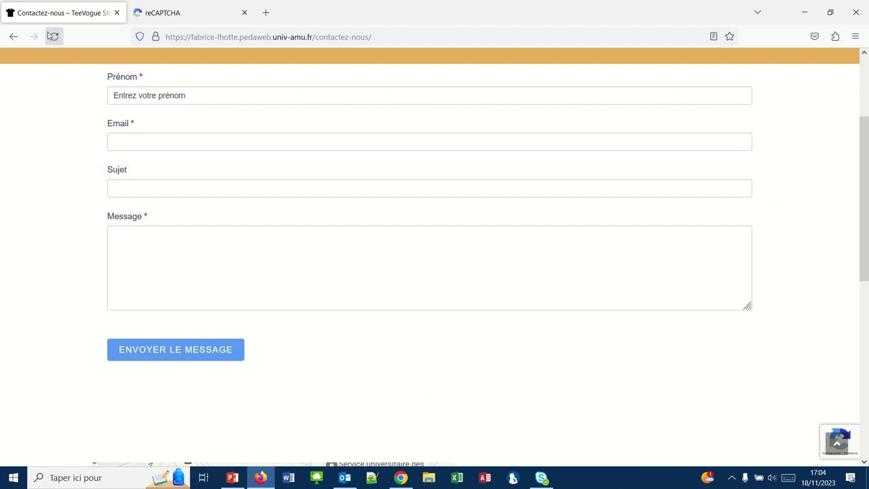
{"action": "left_click", "coordinate": [53, 36]}
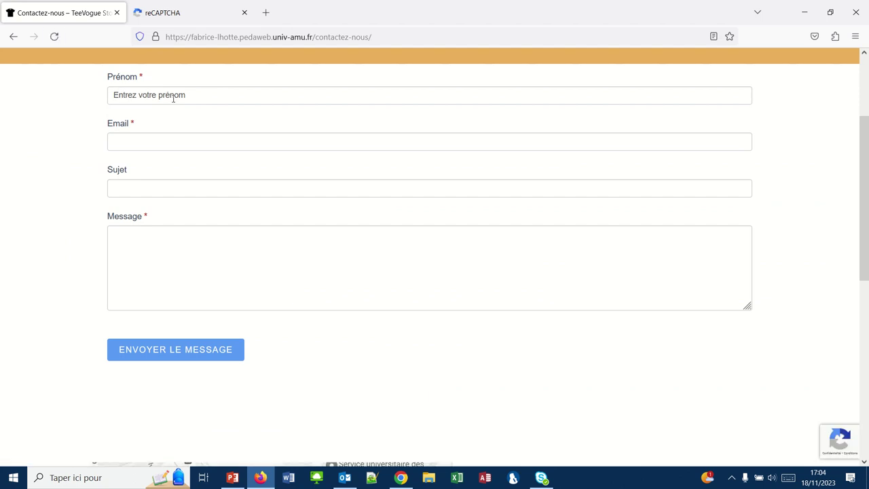
{"action": "scroll", "coordinate": [174, 97], "scroll_direction": "up", "scroll_amount": 3}
{"action": "left_click", "coordinate": [54, 37]}
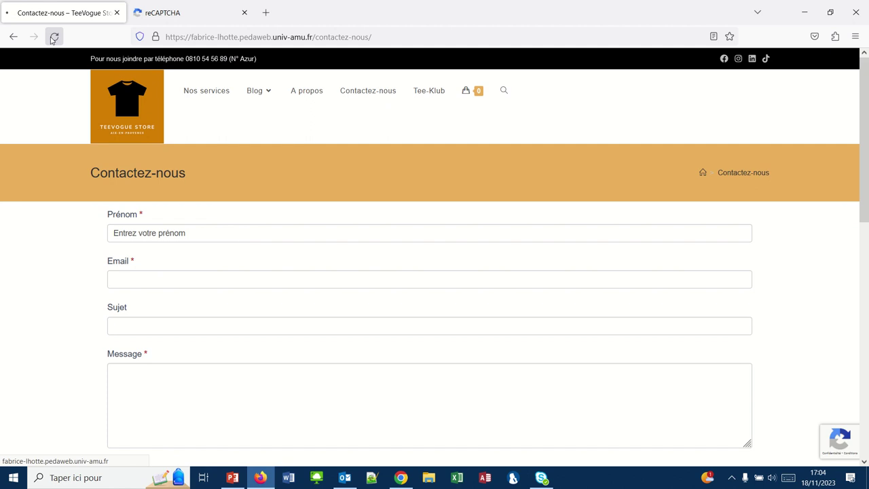
{"action": "scroll", "coordinate": [271, 148], "scroll_direction": "down", "scroll_amount": 3}
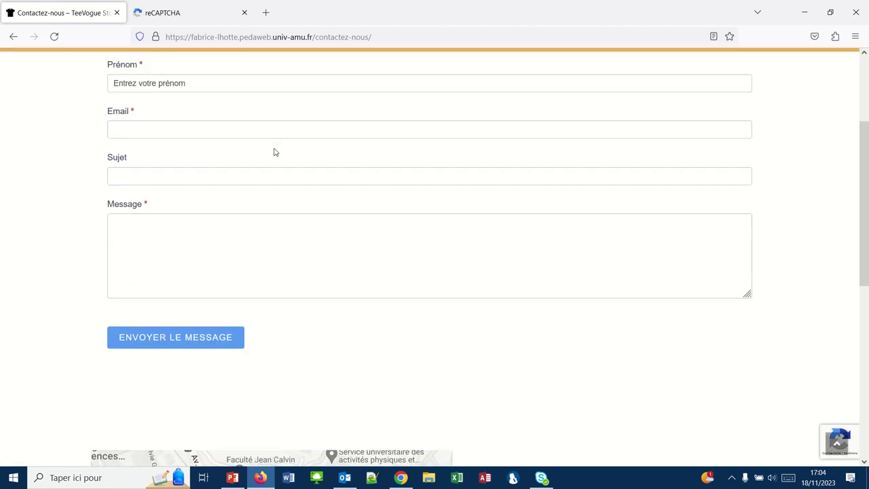
{"action": "scroll", "coordinate": [274, 149], "scroll_direction": "down", "scroll_amount": 6}
{"action": "scroll", "coordinate": [274, 148], "scroll_direction": "up", "scroll_amount": 4}
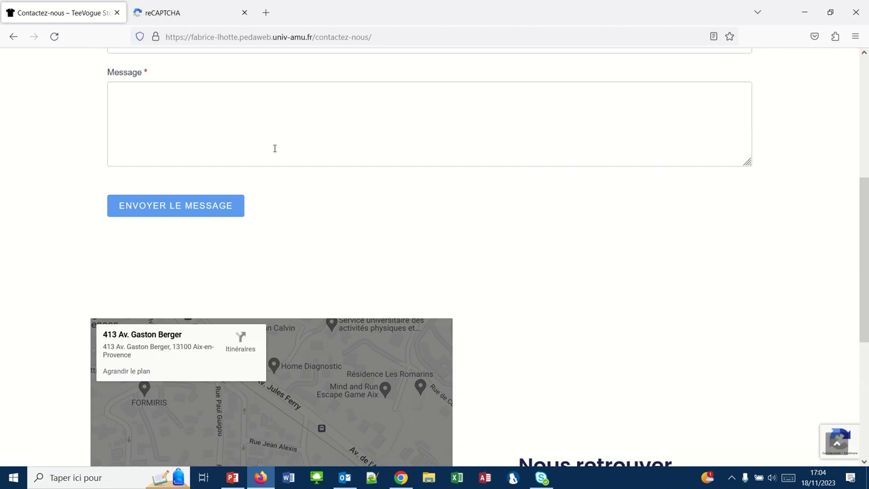
{"action": "scroll", "coordinate": [274, 148], "scroll_direction": "up", "scroll_amount": 4}
{"action": "scroll", "coordinate": [274, 150], "scroll_direction": "down", "scroll_amount": 1}
{"action": "left_click", "coordinate": [175, 170]}
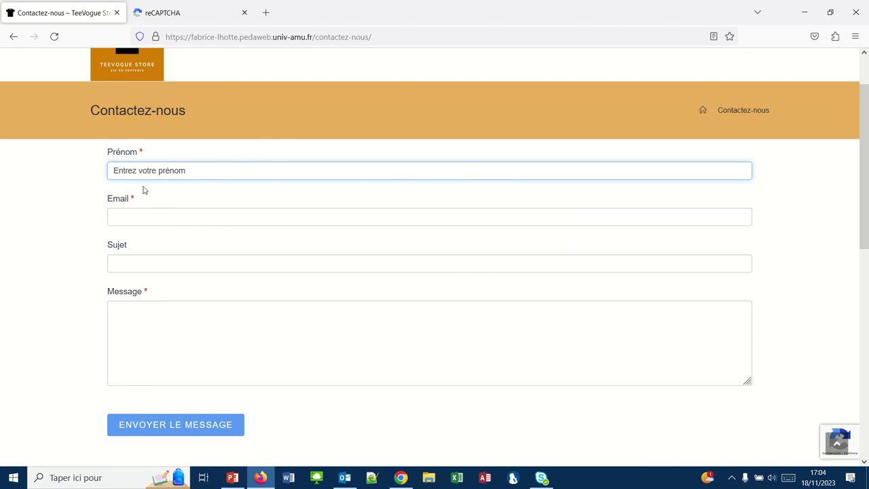
{"action": "mouse_move", "coordinate": [825, 450]}
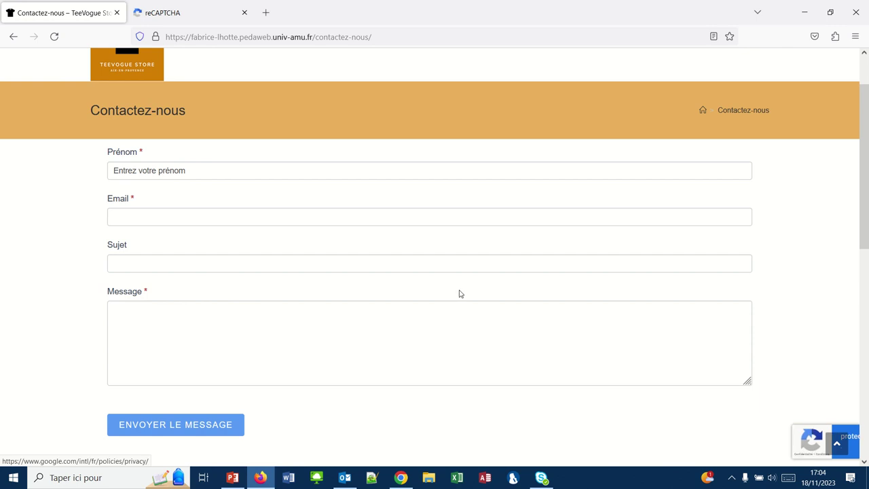
Enter the first name in Prénom and 'test de fonctionnement' in Sujet
{"action": "left_click", "coordinate": [134, 169]}
{"action": "double_click", "coordinate": [133, 170]}
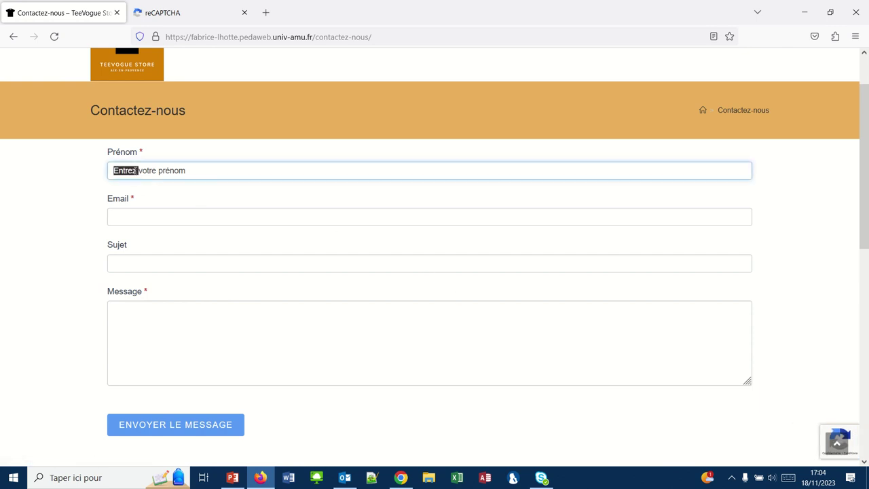
{"action": "type", "text": "Fa"}
{"action": "type", "text": "brice"}
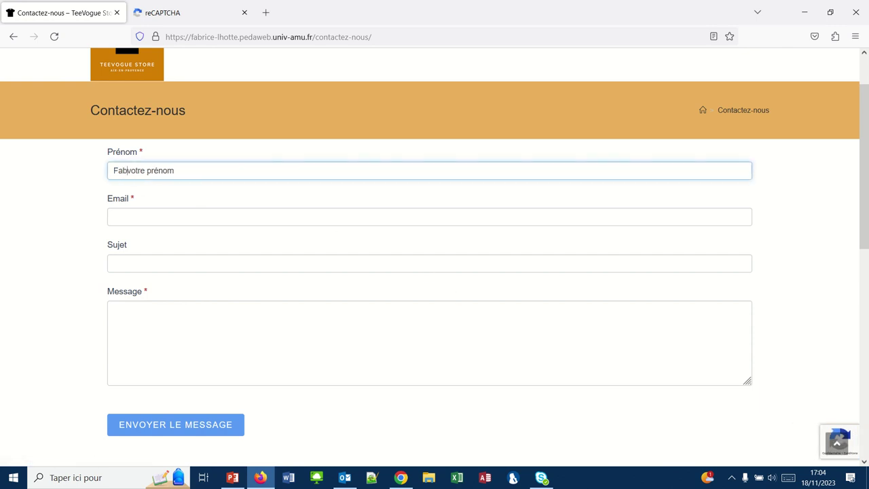
{"action": "key", "text": "Delete"}
{"action": "key", "text": "Delete"}
{"action": "key", "text": "Delete"}
{"action": "key", "text": "Delete"}
{"action": "key", "text": "Delete"}
{"action": "key", "text": "Delete"}
{"action": "key", "text": "Delete"}
{"action": "key", "text": "Delete"}
{"action": "key", "text": "Delete"}
{"action": "key", "text": "Delete"}
{"action": "key", "text": "Delete"}
{"action": "left_click", "coordinate": [129, 216]}
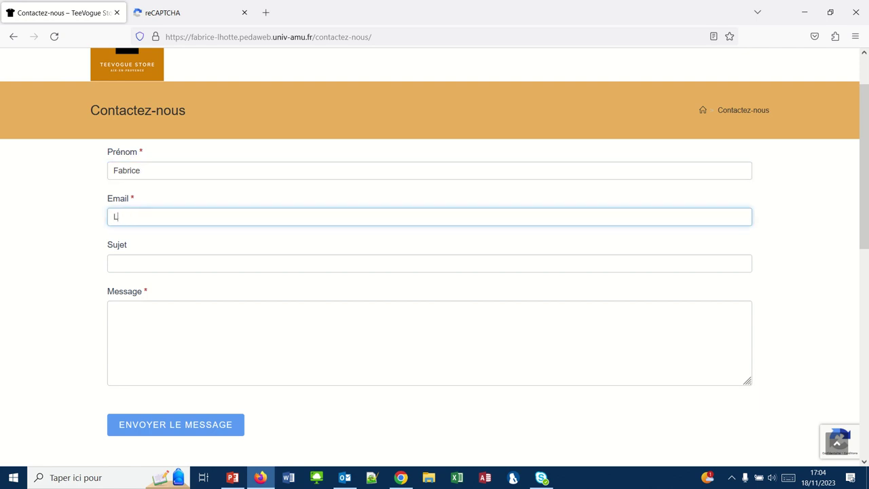
{"action": "left_click", "coordinate": [124, 265]}
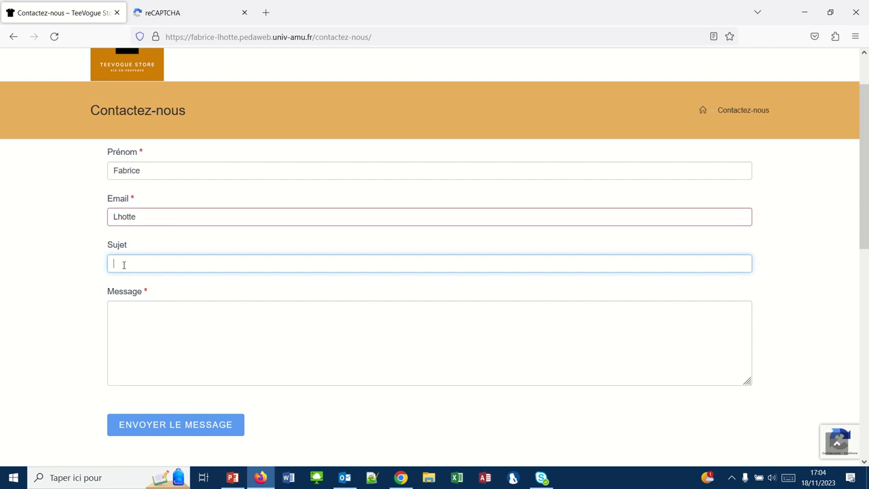
{"action": "type", "text": "test de fonctionnement"}
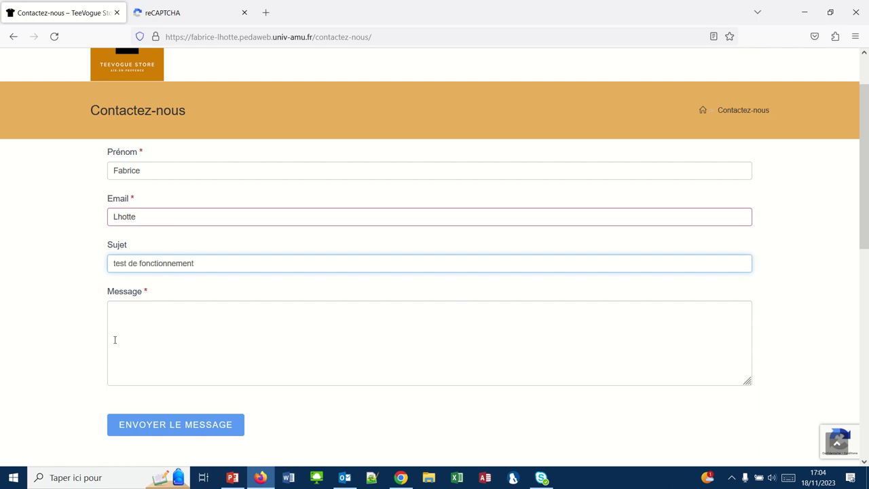
Write a Message asking what reCaptcha is and try submitting the form
{"action": "left_click", "coordinate": [133, 325]}
{"action": "type", "text": "Qu'est"}
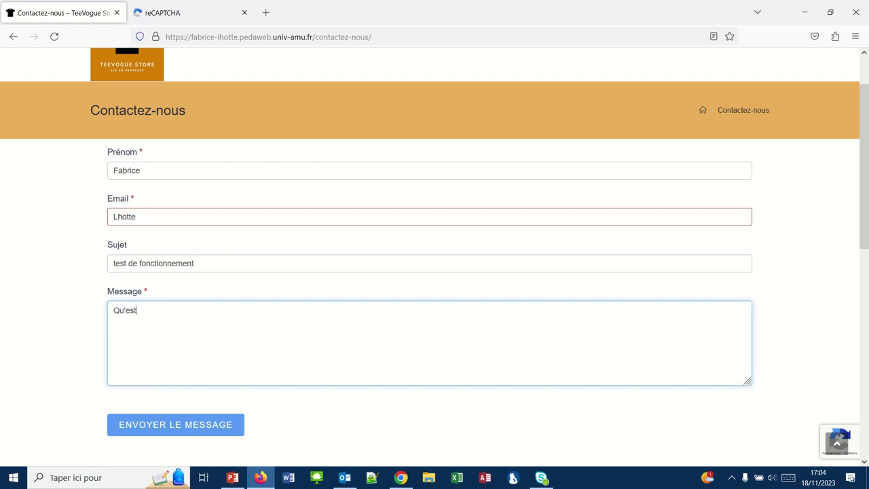
{"action": "type", "text": "-ce que r"}
{"action": "type", "text": "eCaptcha"}
{"action": "left_click", "coordinate": [146, 429]}
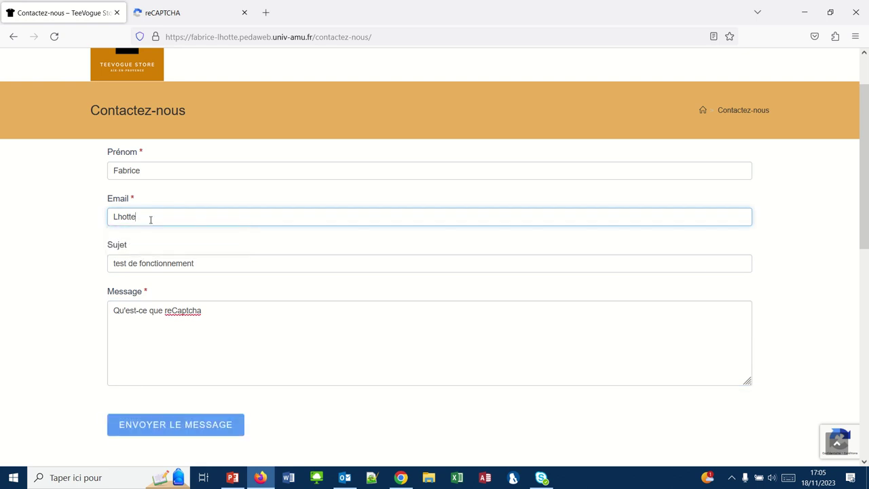
Replace the invalid Email with a valid e-mail address and submit the message again
{"action": "left_click_drag", "start_coordinate": [146, 217], "coordinate": [72, 219]}
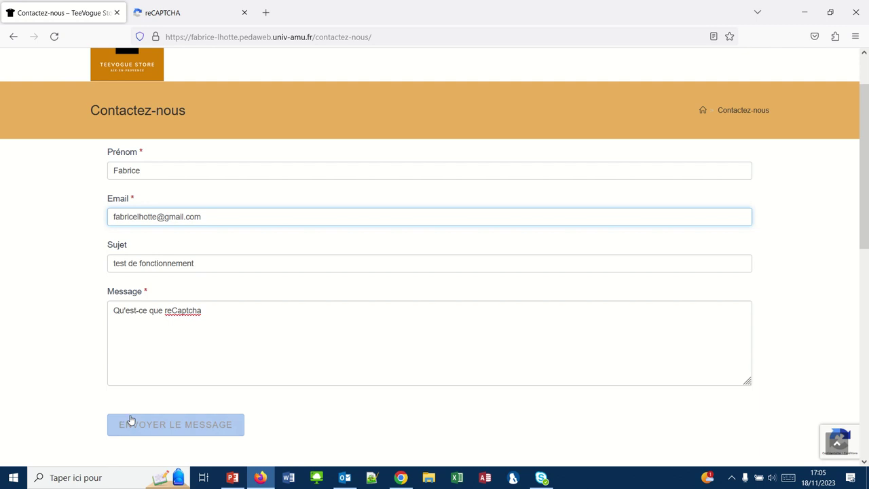
{"action": "left_click", "coordinate": [128, 417]}
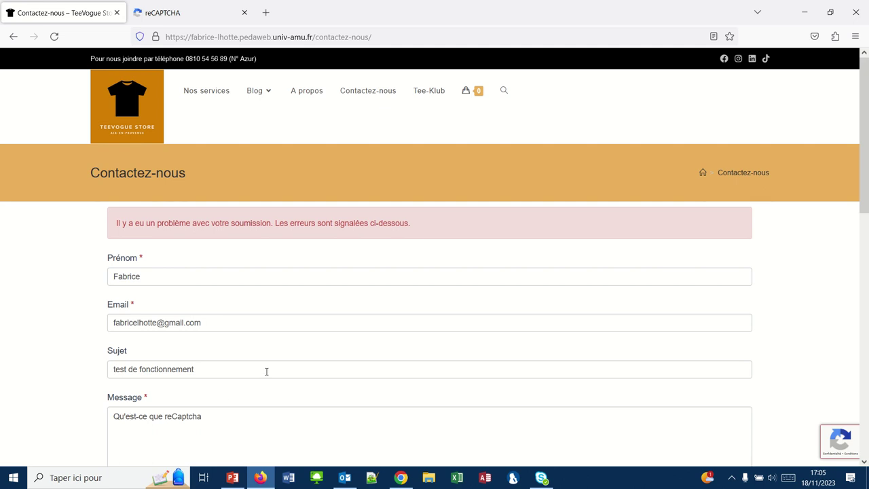
Read the CAPTCHA error and open Google's Confidentialité privacy policy in a new tab
{"action": "scroll", "coordinate": [294, 300], "scroll_direction": "down", "scroll_amount": 3}
{"action": "scroll", "coordinate": [294, 300], "scroll_direction": "down", "scroll_amount": 1}
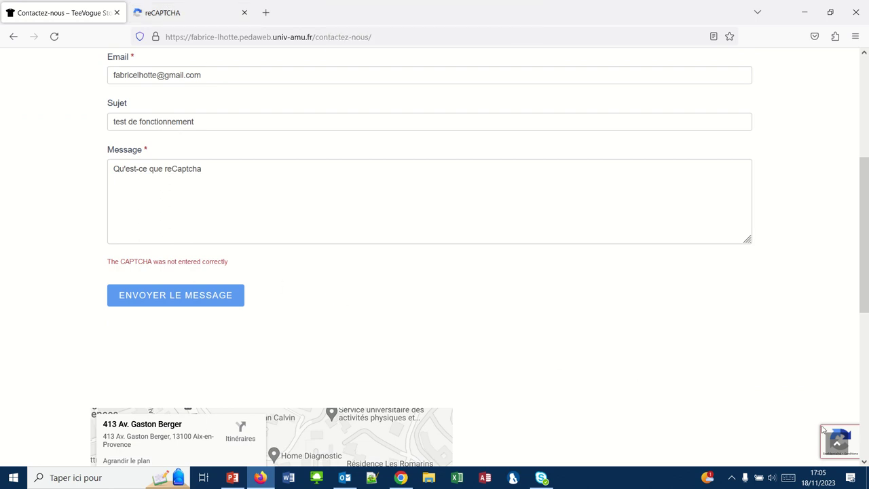
{"action": "left_click", "coordinate": [776, 452]}
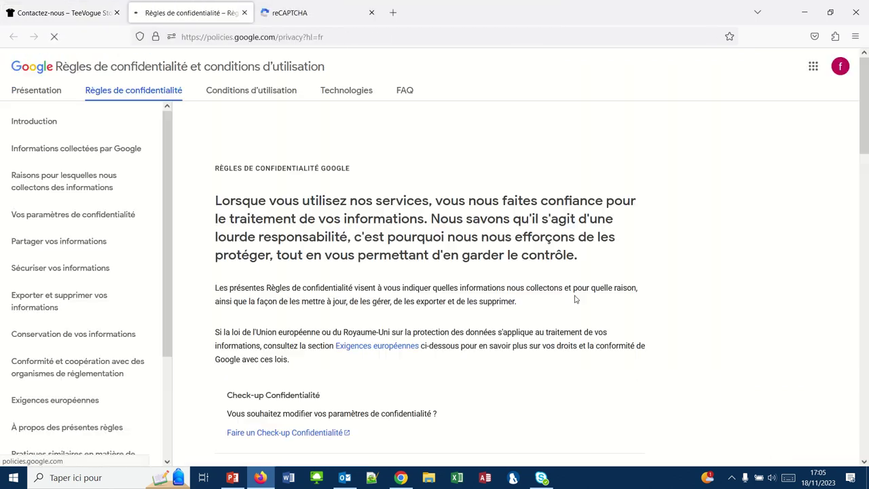
{"action": "mouse_move", "coordinate": [481, 5]}
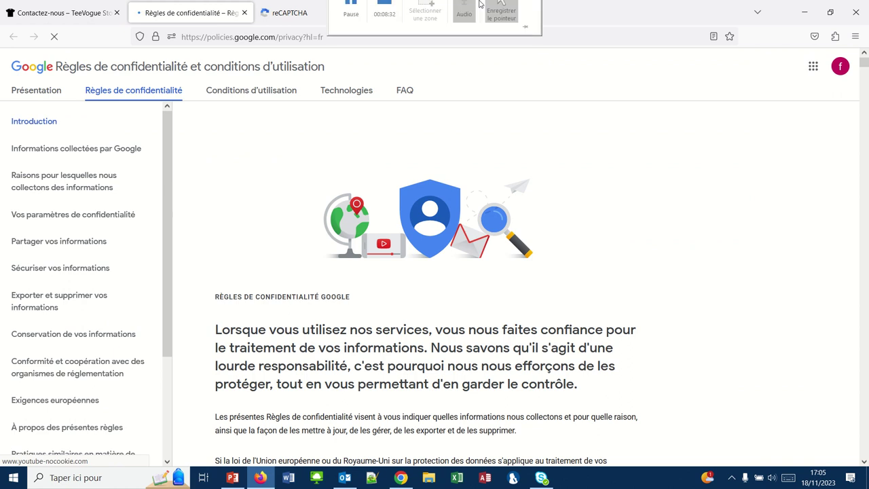